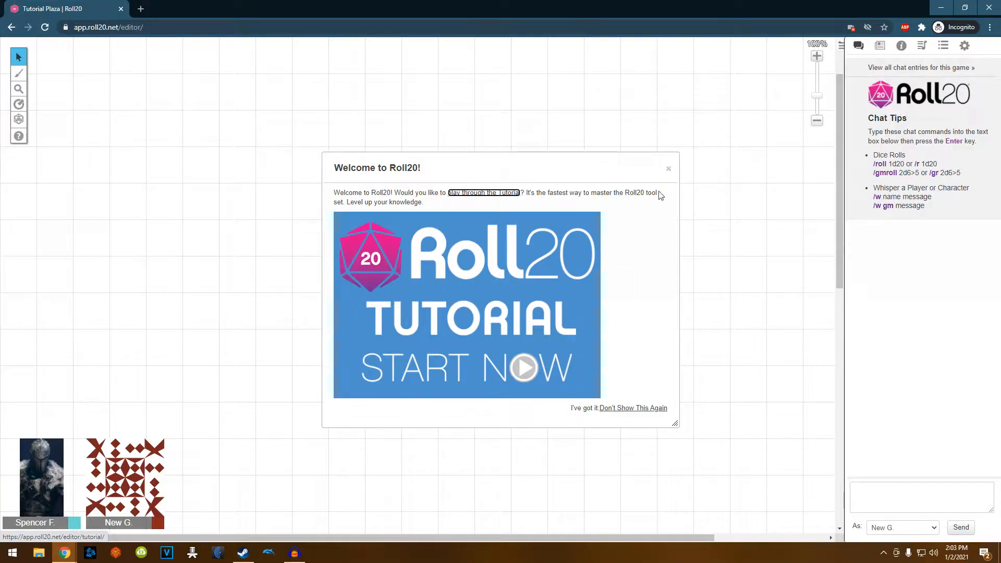
Step: Dismiss the welcome message and set the player video/avatar size to Names only in the game settings
{"action": "left_click", "coordinate": [669, 168]}
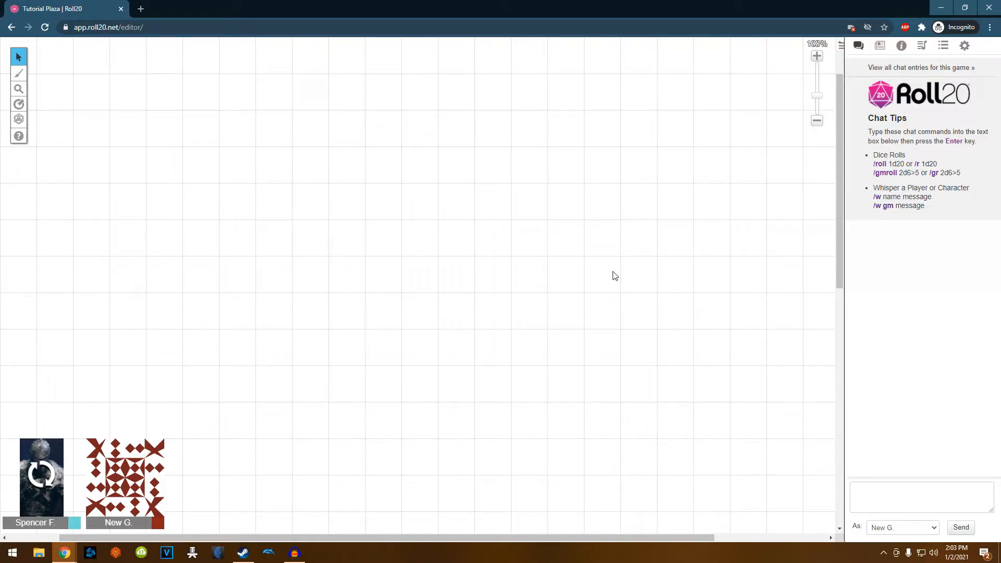
{"action": "left_click", "coordinate": [964, 45]}
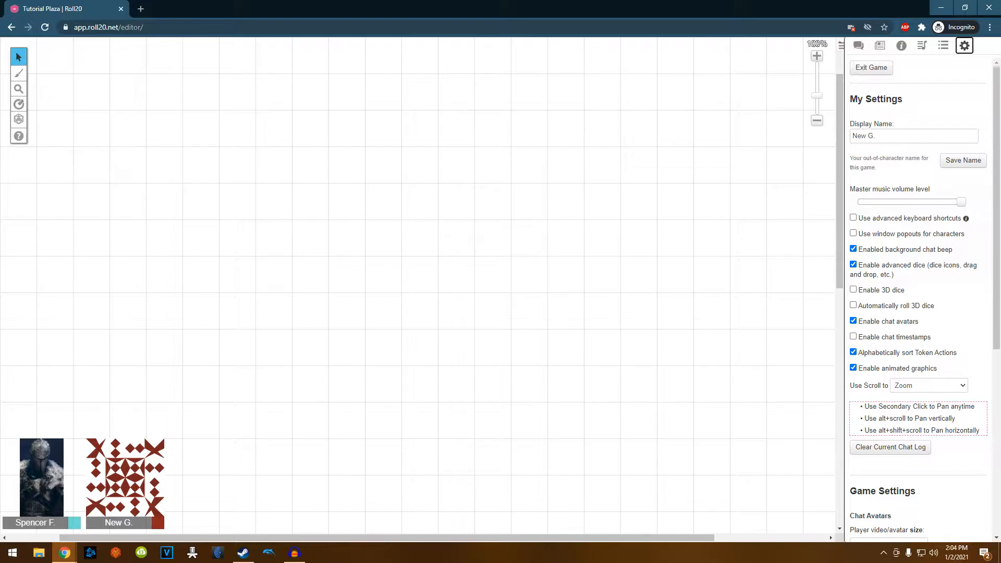
{"action": "scroll", "coordinate": [942, 234], "scroll_direction": "down", "scroll_amount": 6}
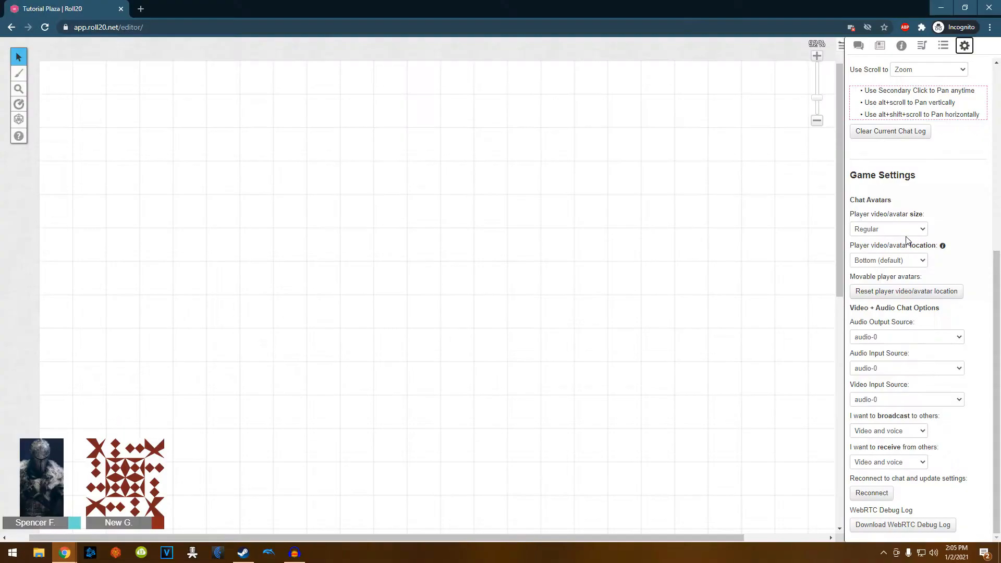
{"action": "left_click", "coordinate": [909, 231]}
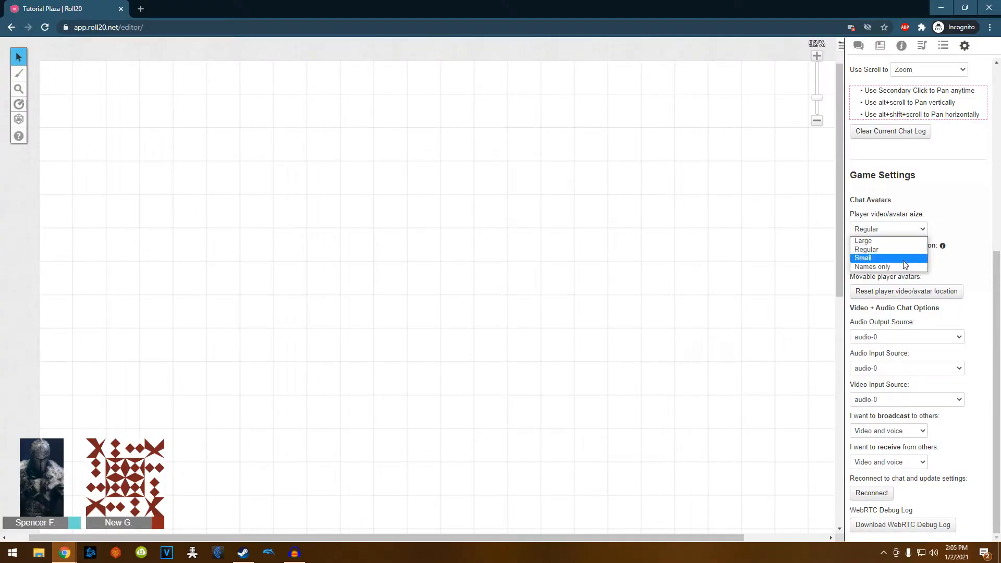
{"action": "left_click", "coordinate": [902, 264]}
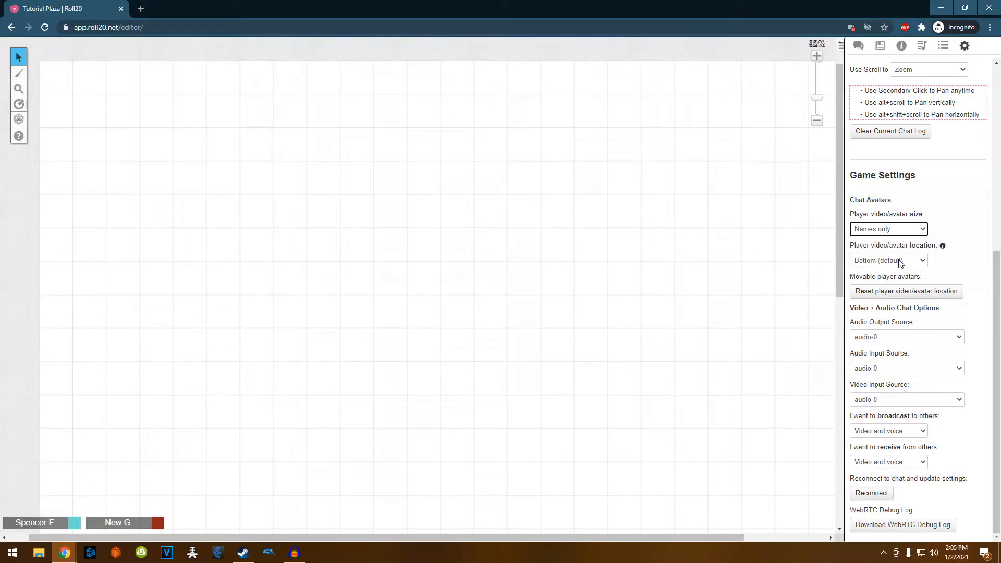
{"action": "scroll", "coordinate": [899, 262], "scroll_direction": "up", "scroll_amount": 6}
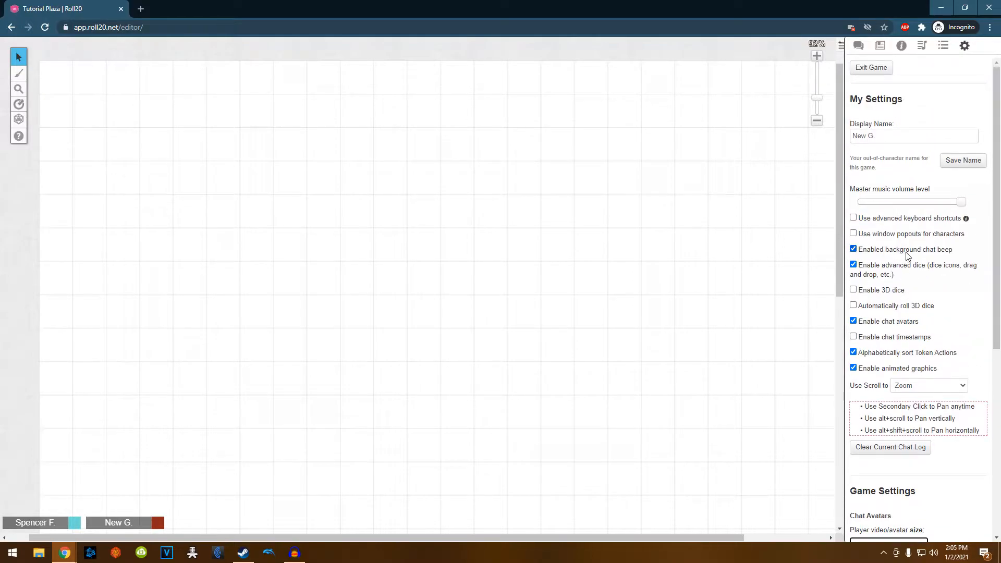
Step: Choose to edit the journal character's sheet directly and use its settings to reach the Charactermancer for entering bio details
{"action": "left_click", "coordinate": [881, 46]}
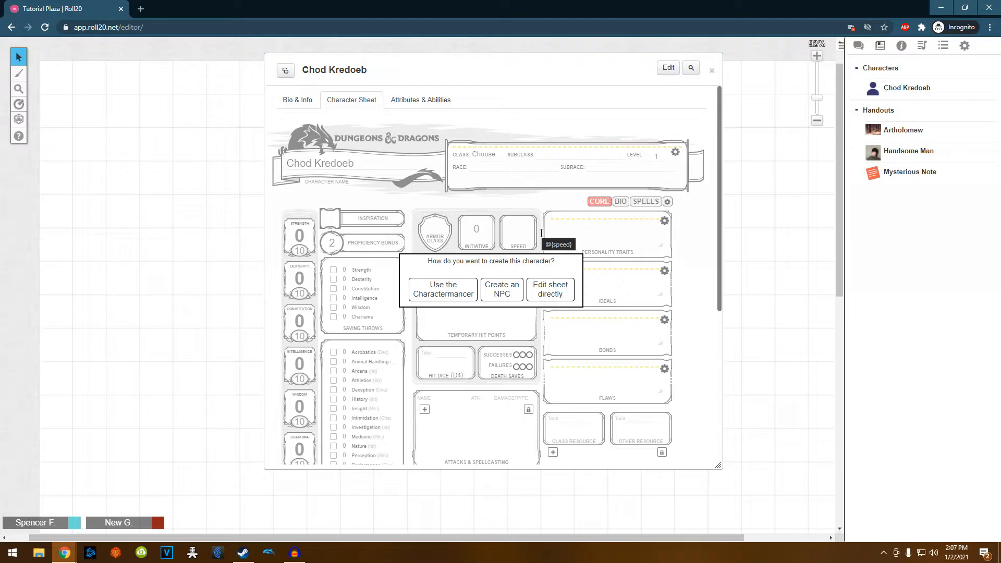
{"action": "left_click", "coordinate": [556, 291]}
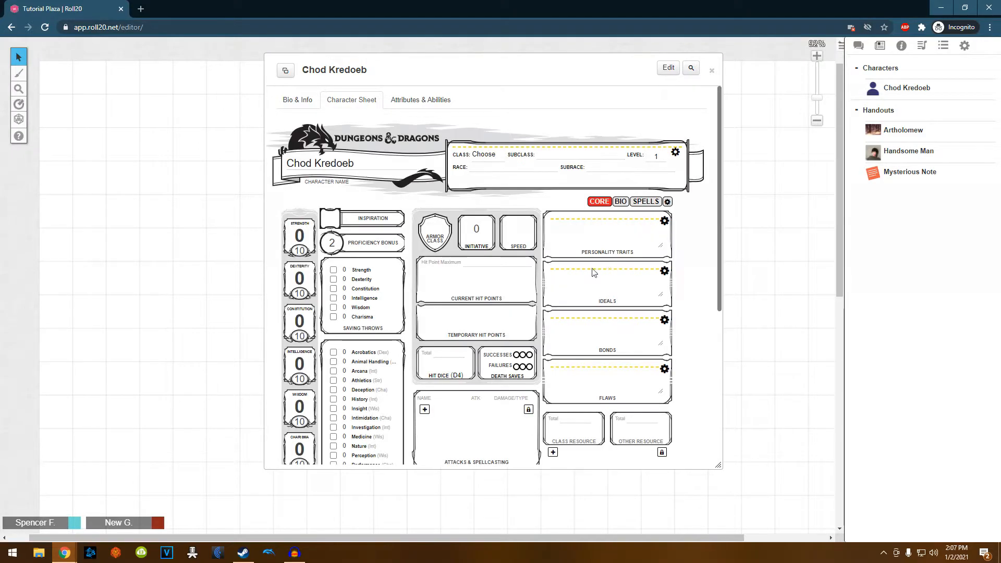
{"action": "left_click", "coordinate": [668, 202]}
{"action": "scroll", "coordinate": [563, 265], "scroll_direction": "down", "scroll_amount": 5}
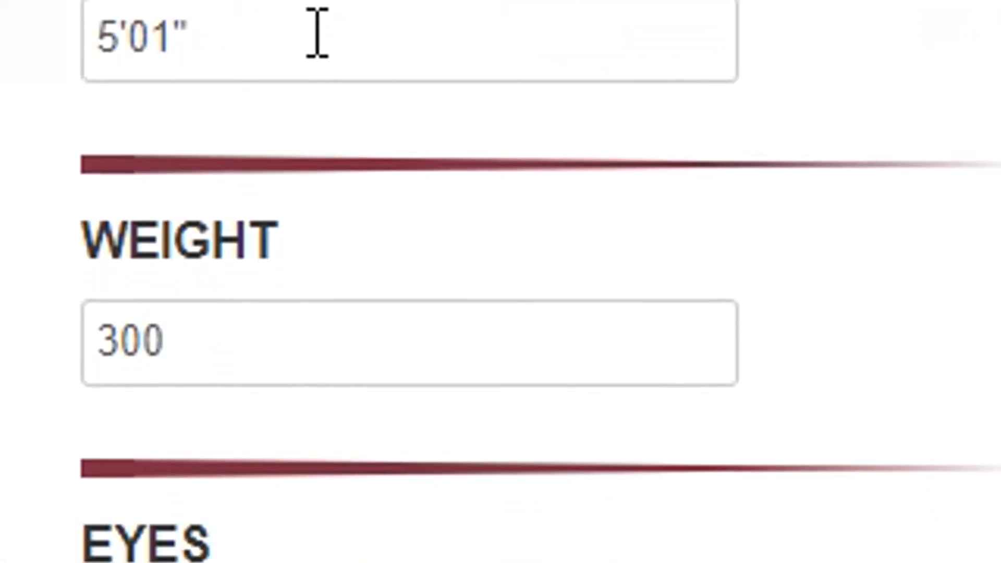
{"action": "left_click", "coordinate": [572, 482]}
{"action": "type", "text": "P"}
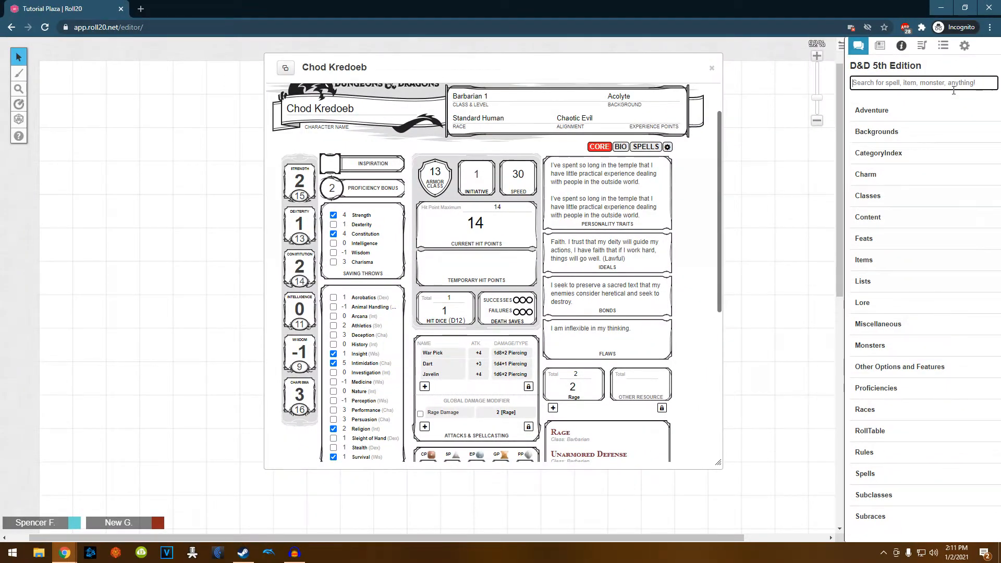
Step: Search the D&D 5th Edition compendium for "longbow" and "firebolt" and add Longbow and Fire Bolt to the character sheet
{"action": "type", "text": "longbow"}
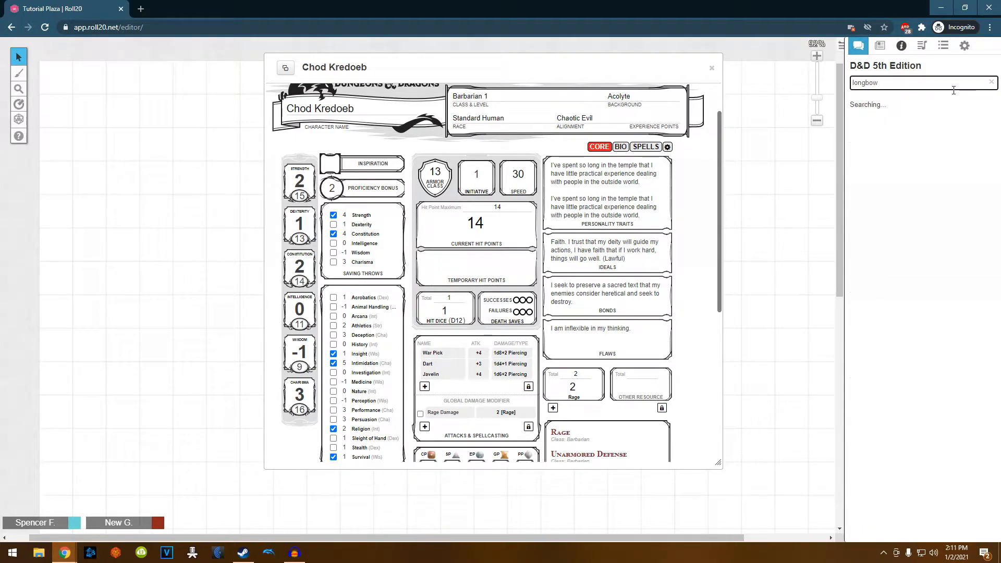
{"action": "left_click_drag", "start_coordinate": [897, 175], "coordinate": [514, 303]}
{"action": "double_click", "coordinate": [889, 93]}
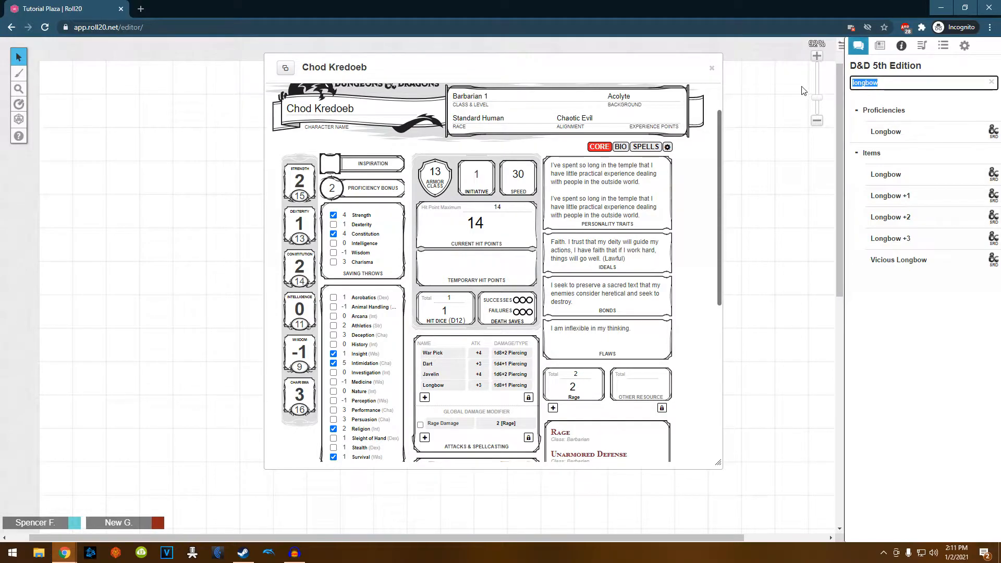
{"action": "type", "text": "firebolt"}
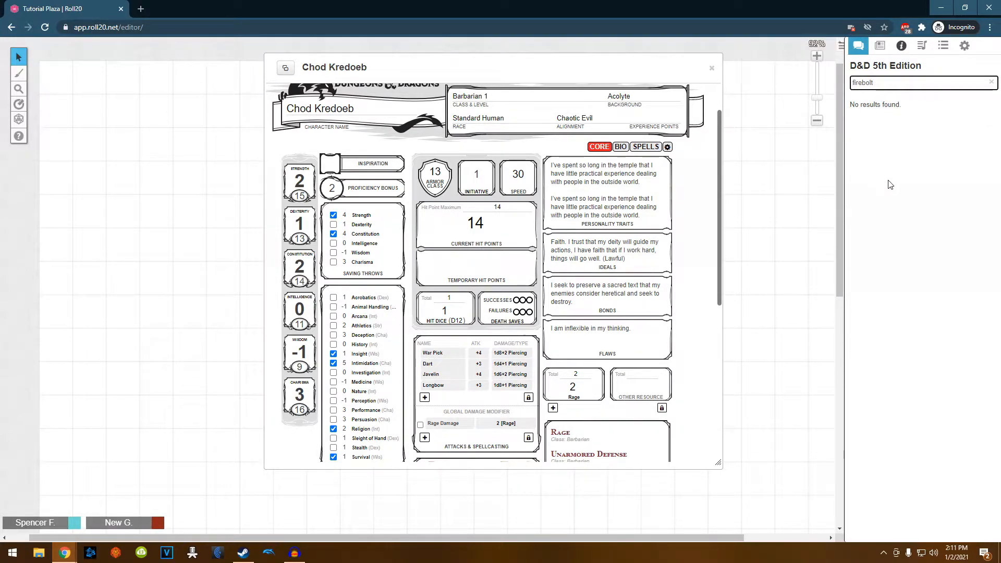
{"action": "double_click", "coordinate": [869, 83]}
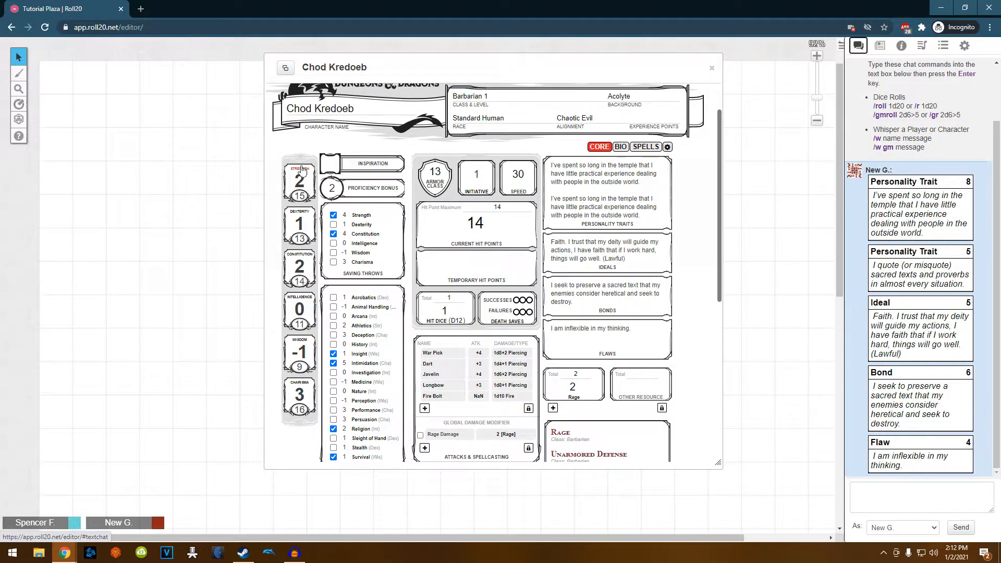
Step: Roll the character's Charisma, Intimidation and Initiative from the core page of the sheet
{"action": "left_click", "coordinate": [300, 383]}
{"action": "scroll", "coordinate": [376, 339], "scroll_direction": "down", "scroll_amount": 1}
{"action": "left_click", "coordinate": [375, 313]}
{"action": "scroll", "coordinate": [377, 316], "scroll_direction": "up", "scroll_amount": 1}
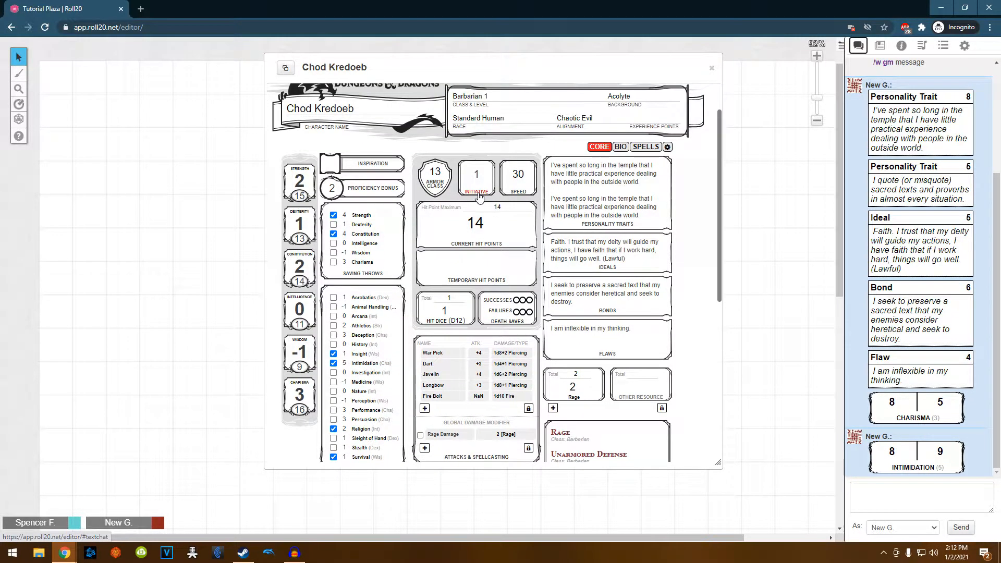
{"action": "left_click", "coordinate": [475, 188]}
Step: Roll the Fire Bolt cantrip from the spells page and the War Pick attack from the core page
{"action": "left_click", "coordinate": [646, 147]}
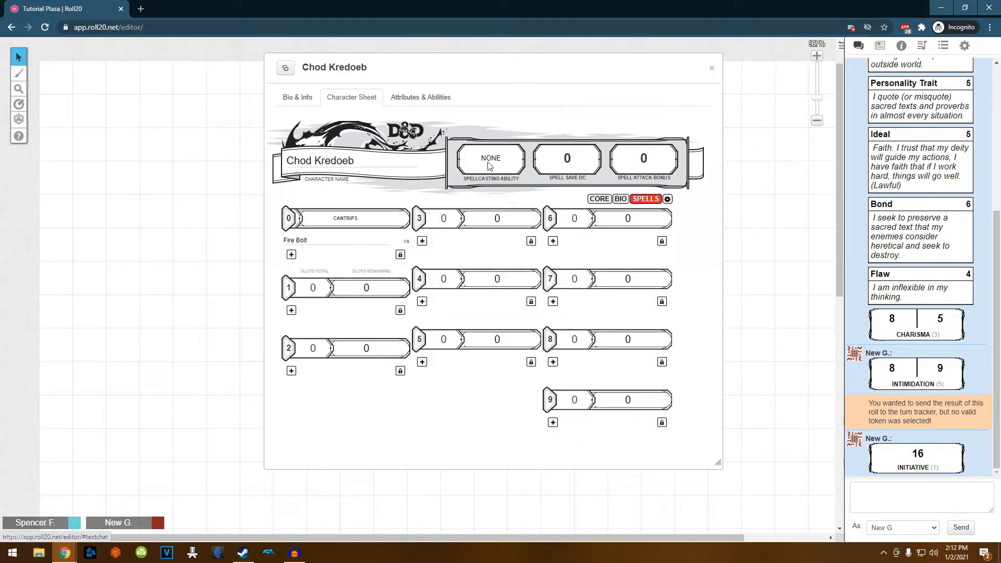
{"action": "left_click", "coordinate": [297, 239]}
{"action": "left_click", "coordinate": [599, 200]}
{"action": "left_click", "coordinate": [435, 409]}
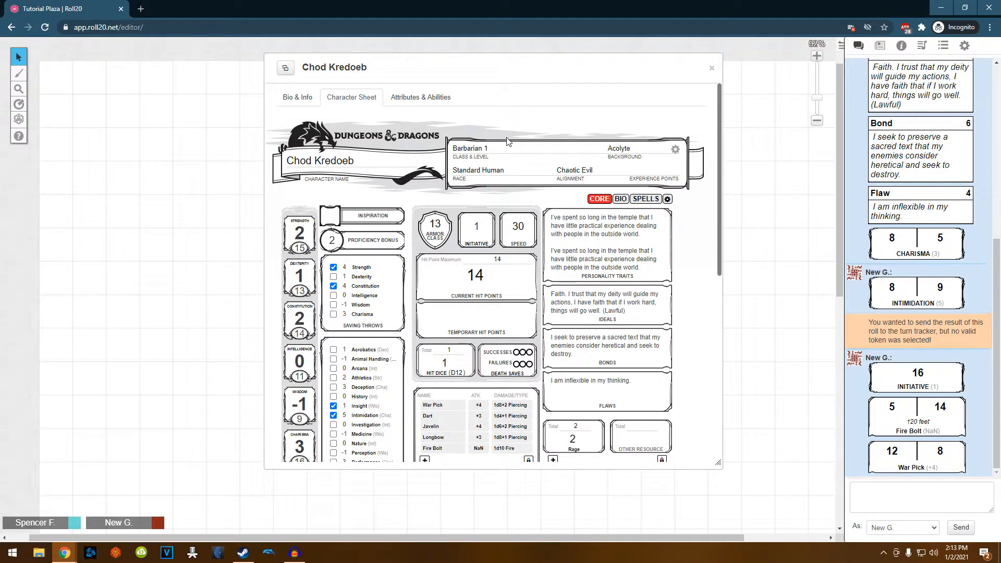
Step: Enable automatic damage rolls in the character sheet's settings and roll two War Pick attacks with damage
{"action": "left_click", "coordinate": [668, 199]}
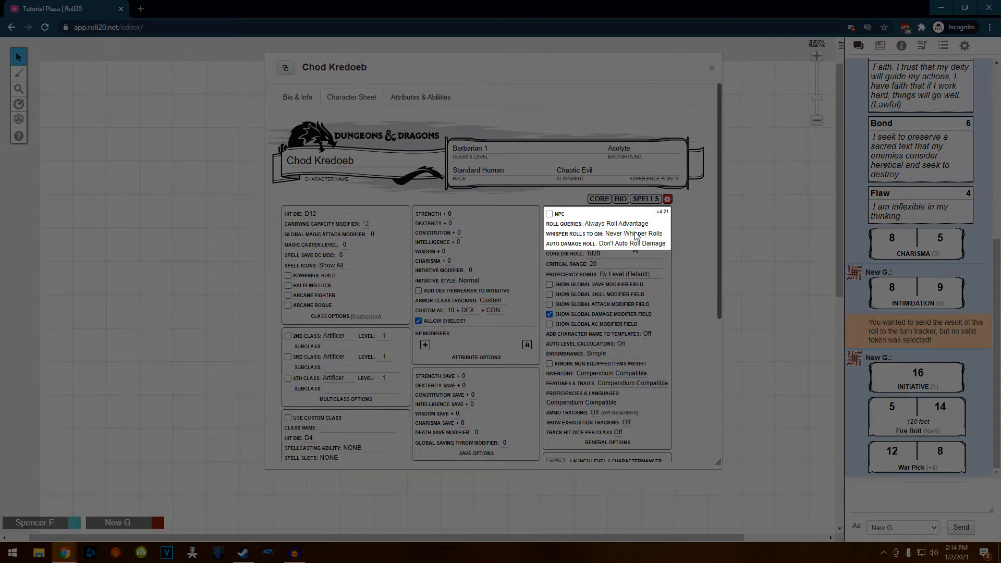
{"action": "left_click", "coordinate": [633, 244]}
{"action": "left_click", "coordinate": [636, 261]}
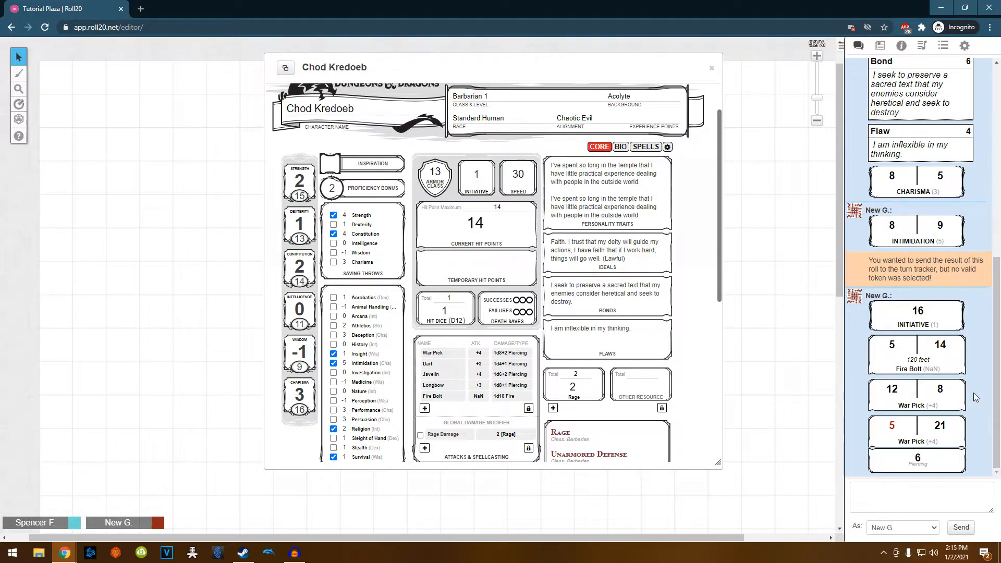
{"action": "double_click", "coordinate": [444, 357]}
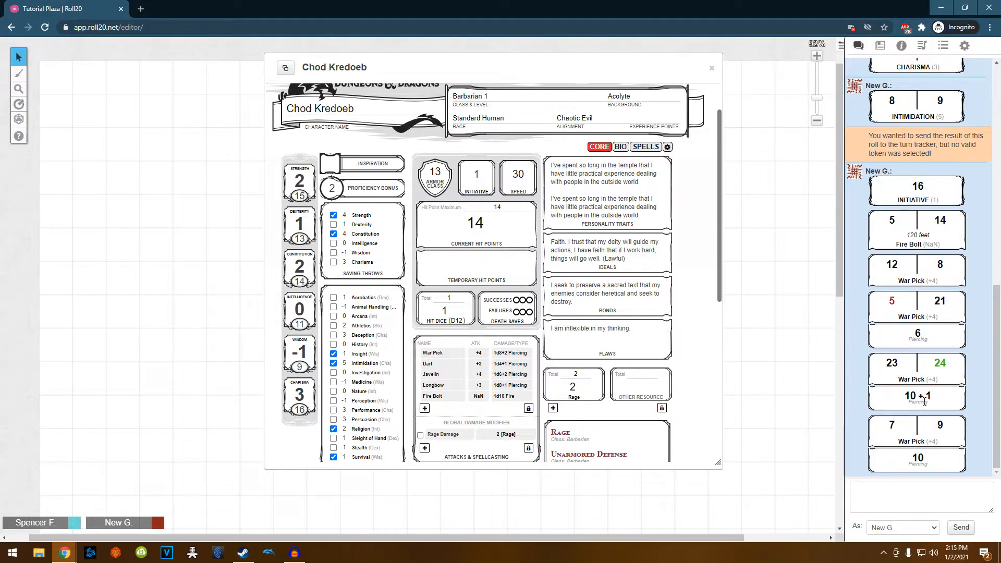
{"action": "mouse_move", "coordinate": [914, 398]}
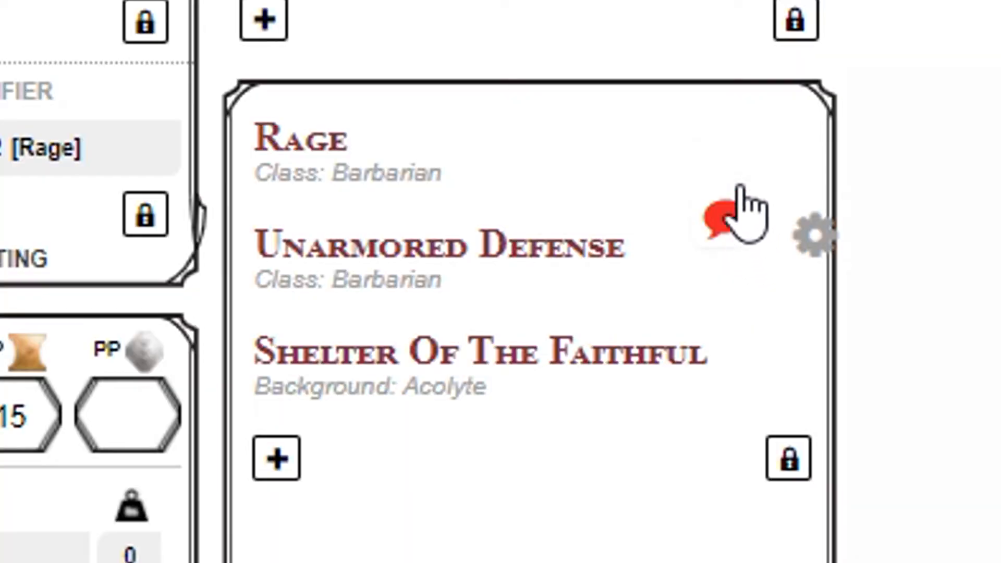
Step: Send the Rage and Shelter of the Faithful feature descriptions to the chat and read through them
{"action": "mouse_move", "coordinate": [737, 134]}
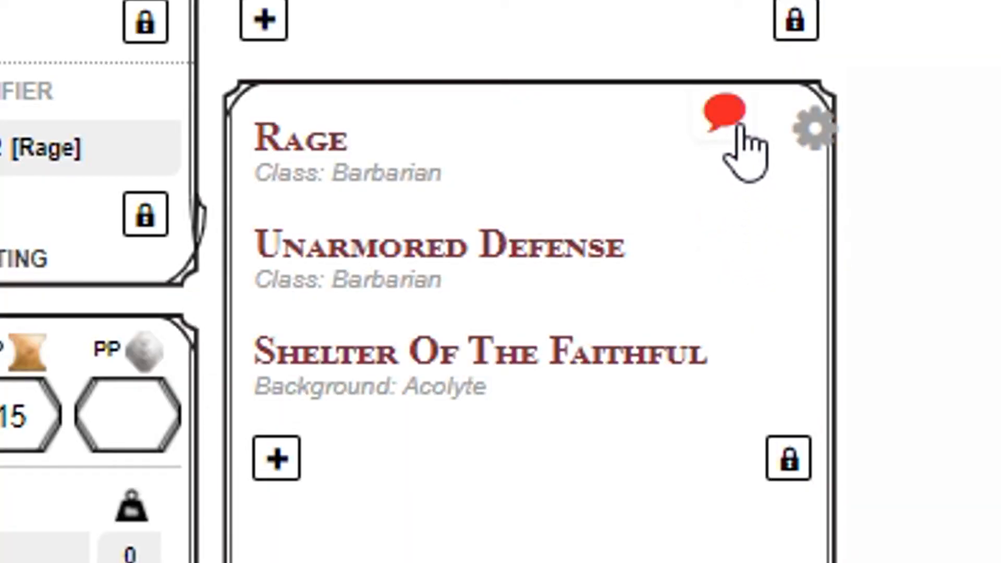
{"action": "left_click", "coordinate": [753, 327]}
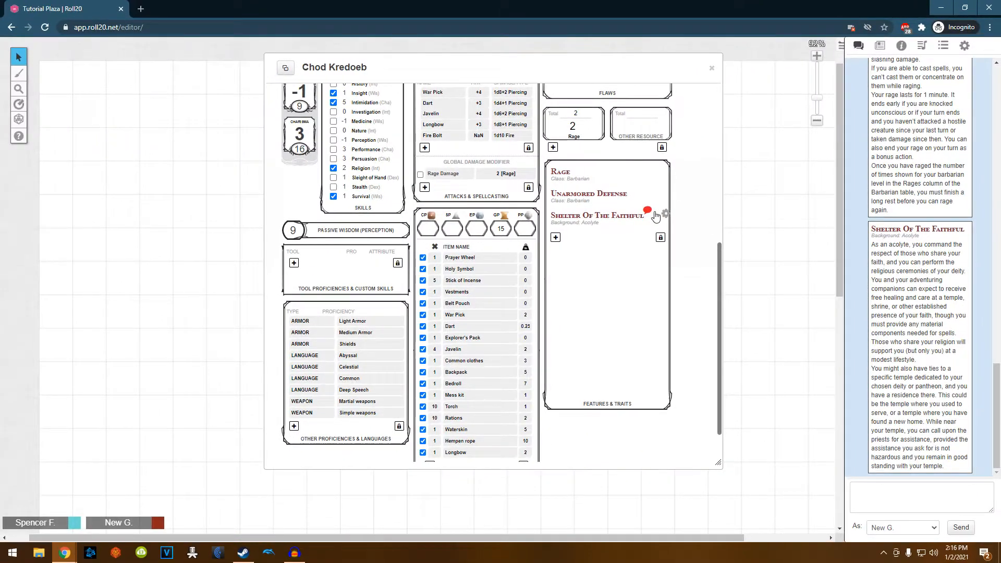
{"action": "scroll", "coordinate": [928, 308], "scroll_direction": "up", "scroll_amount": 4}
{"action": "scroll", "coordinate": [928, 309], "scroll_direction": "down", "scroll_amount": 1}
{"action": "left_click_drag", "start_coordinate": [997, 367], "coordinate": [996, 421]}
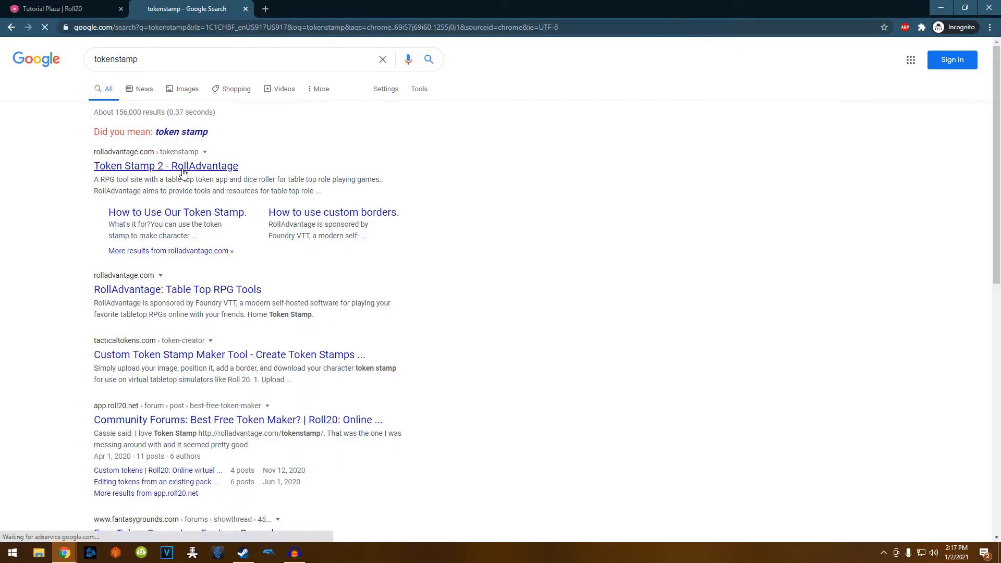
Step: Open RollAdvantage's Token Stamp 2 from the search results and load the character portrait into its workspace
{"action": "left_click", "coordinate": [181, 168]}
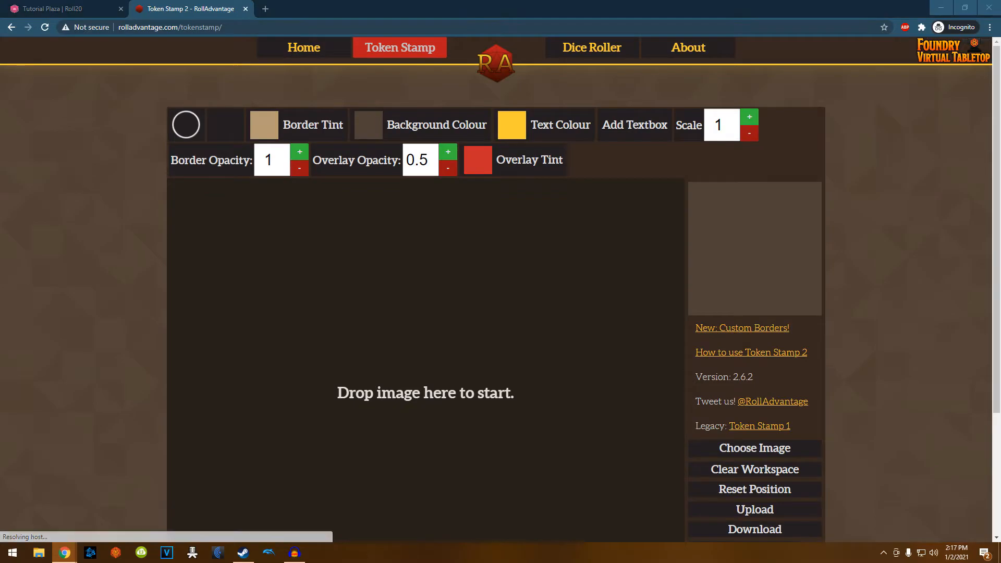
{"action": "left_click_drag", "start_coordinate": [114, 508], "coordinate": [348, 404]}
Step: Try different circular borders and the border tint on the token, settling on the fiery orange-red ring
{"action": "left_click", "coordinate": [184, 119]}
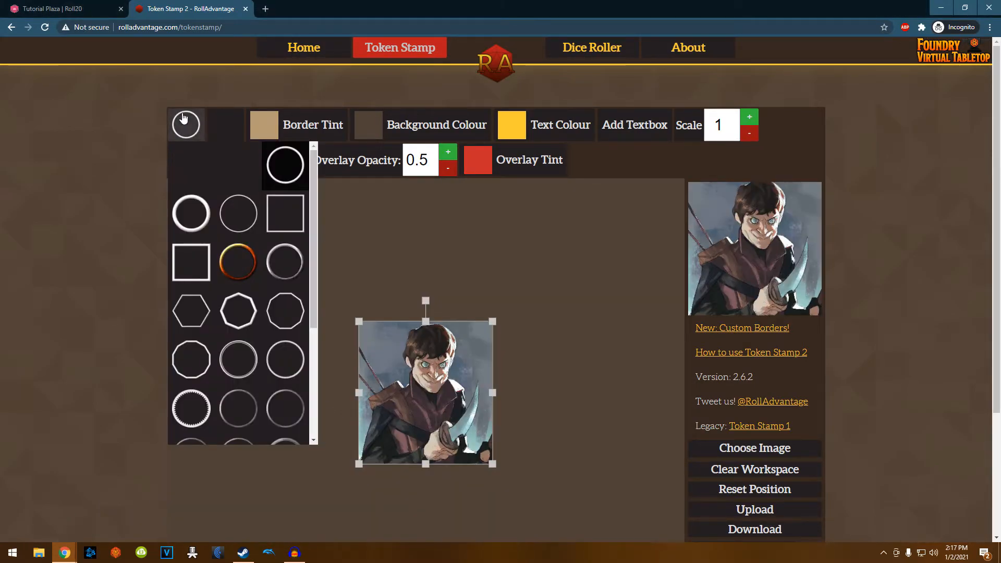
{"action": "left_click", "coordinate": [279, 269]}
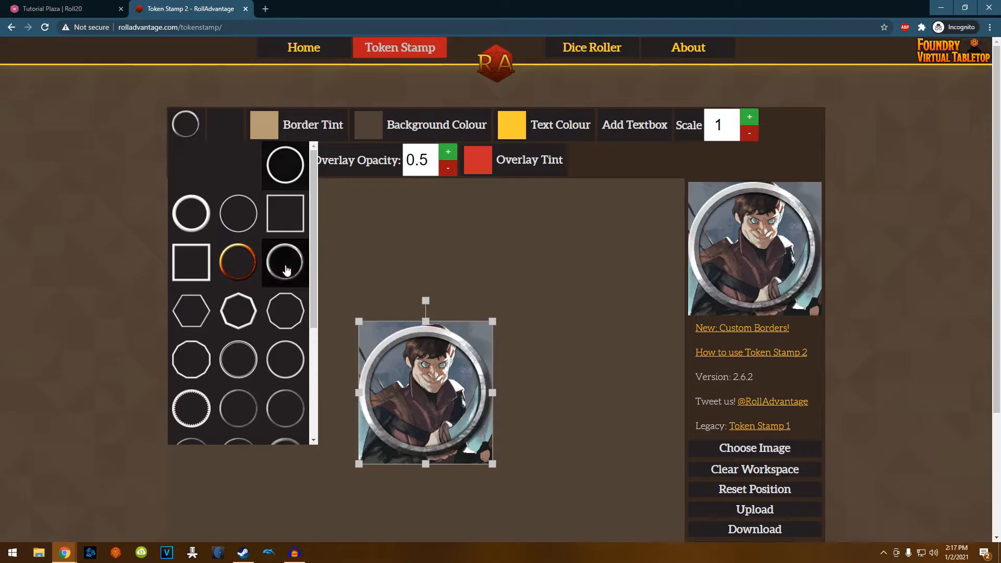
{"action": "left_click", "coordinate": [321, 123]}
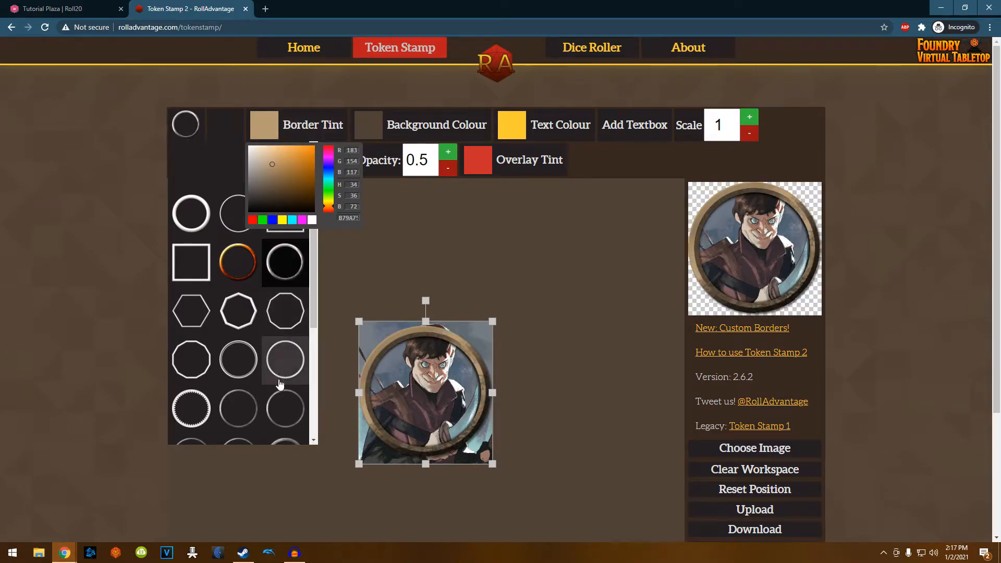
{"action": "left_click", "coordinate": [261, 415]}
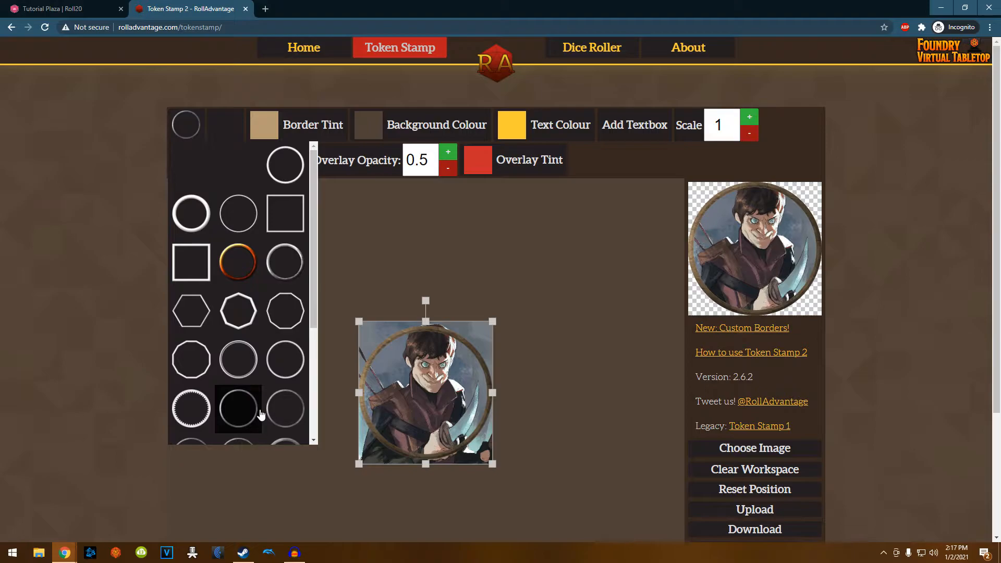
{"action": "left_click", "coordinate": [253, 272]}
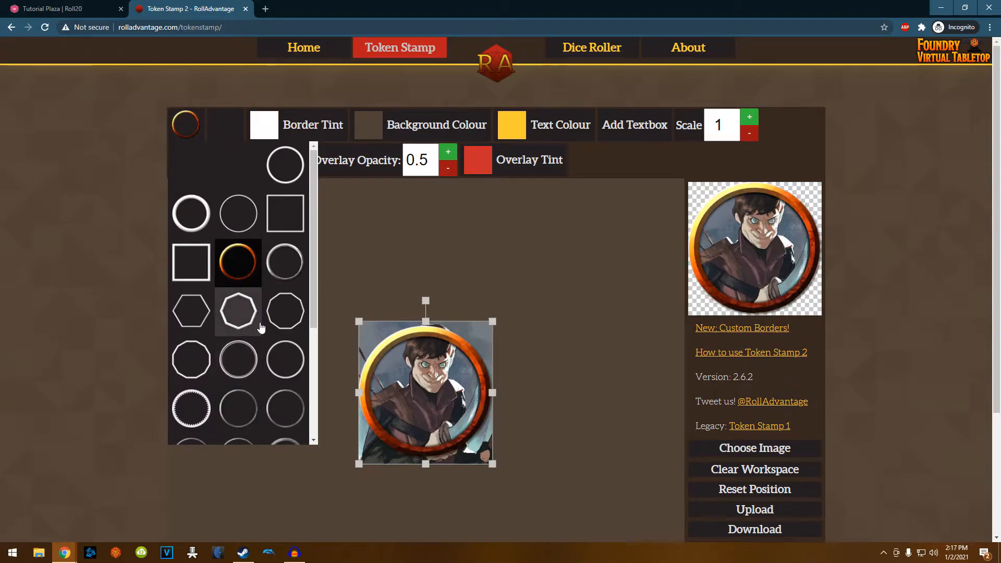
Step: Reposition and enlarge the portrait so the face fills the ring, and save the finished token image
{"action": "left_click_drag", "start_coordinate": [494, 328], "coordinate": [495, 327]}
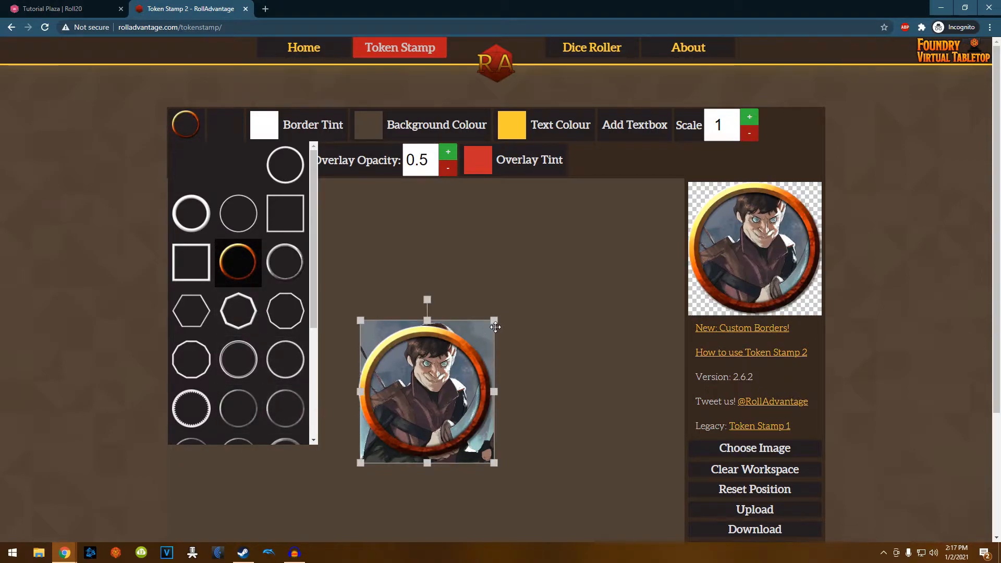
{"action": "scroll", "coordinate": [495, 327], "scroll_direction": "up", "scroll_amount": 5}
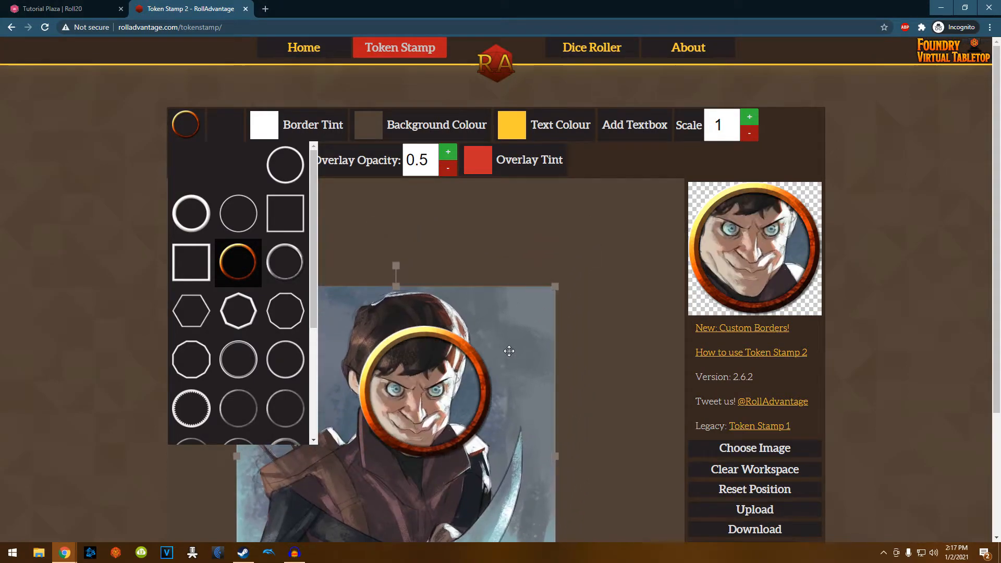
{"action": "right_click", "coordinate": [731, 244]}
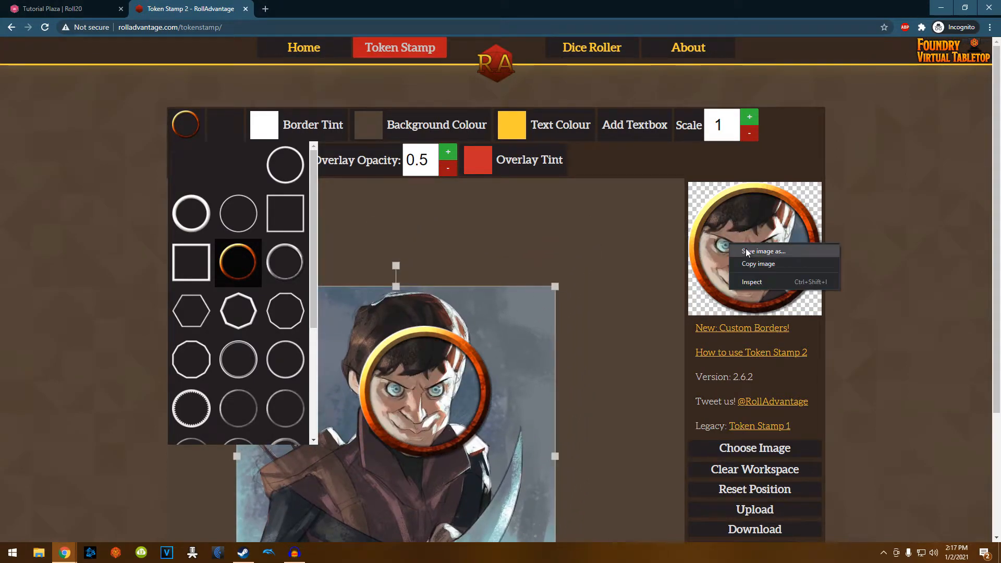
{"action": "left_click", "coordinate": [762, 252]}
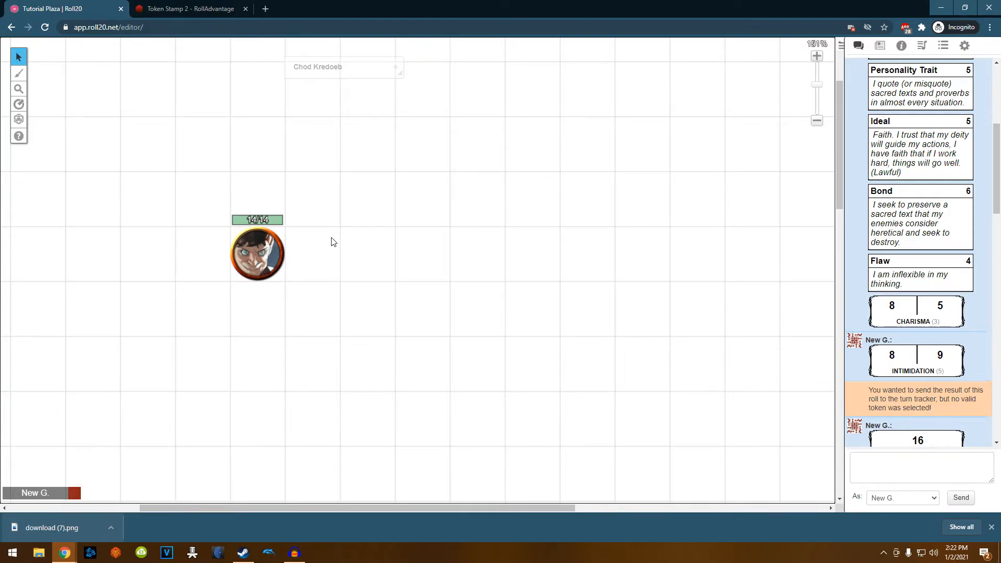
Step: Select the character's token on the Roll20 map
{"action": "left_click", "coordinate": [264, 247]}
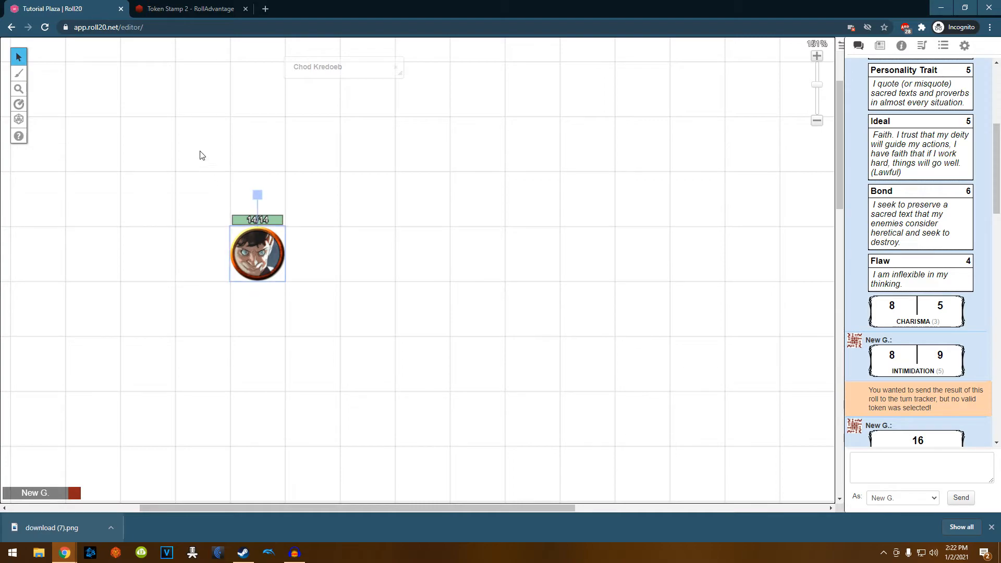
Step: Move the character's token four squares right and two squares down on the map
{"action": "mouse_move", "coordinate": [25, 63]}
{"action": "mouse_move", "coordinate": [257, 254]}
{"action": "left_mouse_down"}
{"action": "mouse_move", "coordinate": [471, 259]}
{"action": "mouse_move", "coordinate": [265, 260]}
{"action": "left_mouse_up"}
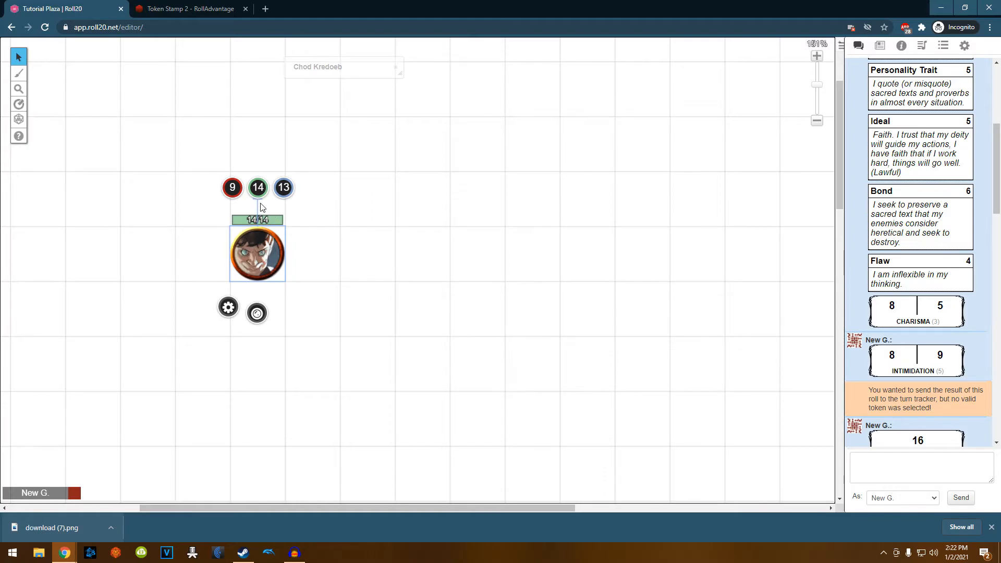
{"action": "left_click_drag", "start_coordinate": [268, 245], "coordinate": [477, 364]}
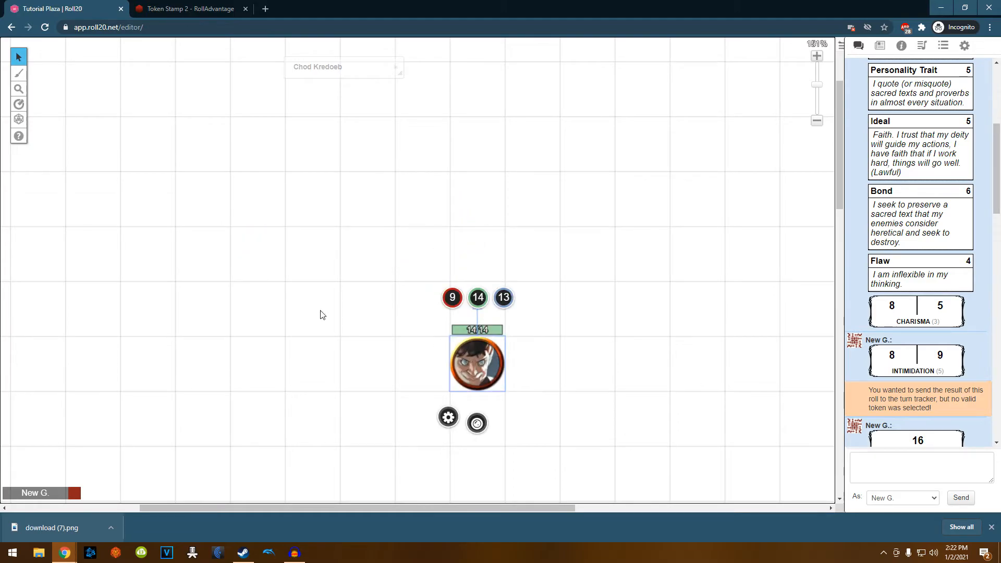
Step: Measure distances across the empty map squares above the token with the ruler
{"action": "left_click", "coordinate": [19, 103]}
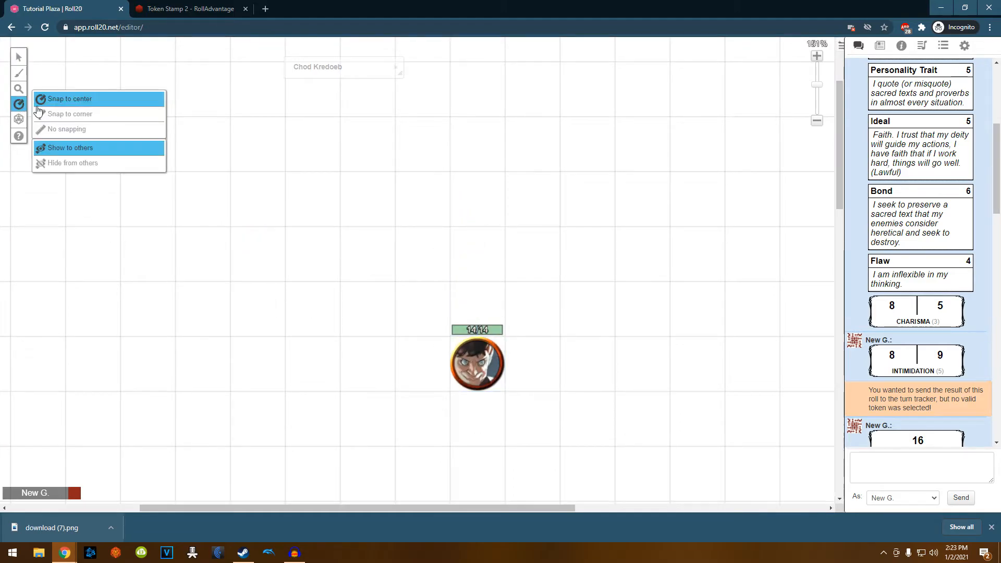
{"action": "left_click_drag", "start_coordinate": [254, 193], "coordinate": [465, 143]}
{"action": "left_click_drag", "start_coordinate": [403, 202], "coordinate": [403, 202]}
Step: Draw a large dark red rectangle outline on the map that encloses the character's token
{"action": "mouse_move", "coordinate": [19, 73]}
{"action": "left_click", "coordinate": [57, 69]}
{"action": "mouse_move", "coordinate": [230, 106]}
{"action": "left_mouse_down"}
{"action": "mouse_move", "coordinate": [416, 203]}
{"action": "mouse_move", "coordinate": [716, 409]}
{"action": "left_mouse_up"}
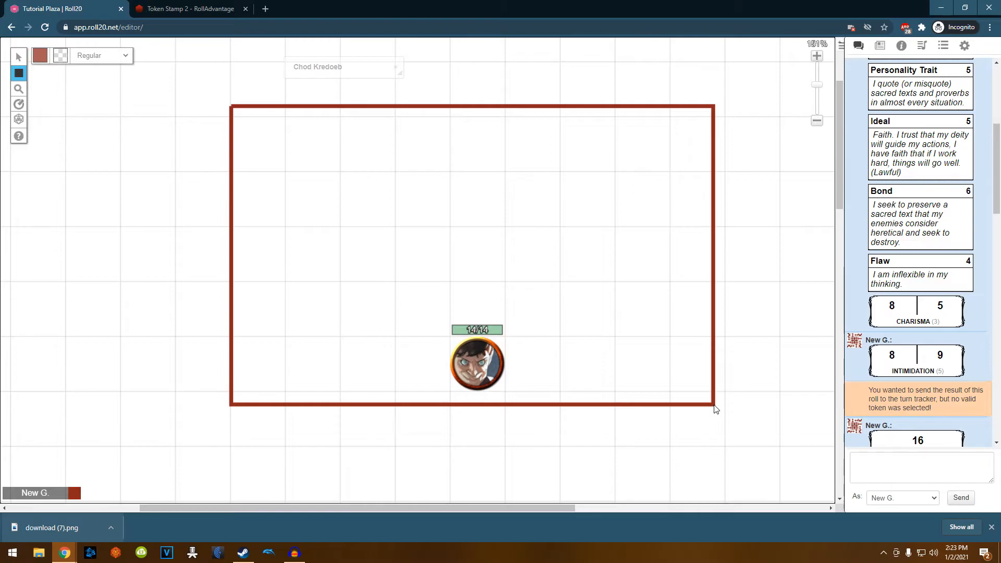
Step: Draw two circular eyes and a w-shaped mouth freehand in bright red inside the rectangle, and delete all drawings from the map
{"action": "mouse_move", "coordinate": [19, 73]}
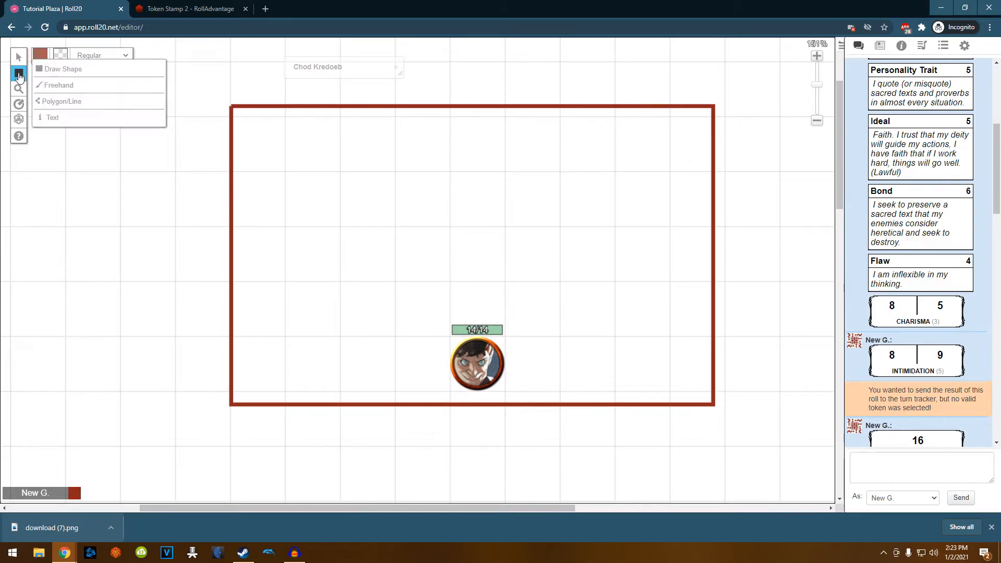
{"action": "left_click", "coordinate": [58, 85]}
{"action": "left_click", "coordinate": [43, 56]}
{"action": "left_click", "coordinate": [22, 78]}
{"action": "mouse_move", "coordinate": [303, 169]}
{"action": "left_mouse_down"}
{"action": "mouse_move", "coordinate": [289, 181]}
{"action": "mouse_move", "coordinate": [306, 163]}
{"action": "left_mouse_up"}
{"action": "mouse_move", "coordinate": [421, 156]}
{"action": "left_mouse_down"}
{"action": "mouse_move", "coordinate": [415, 223]}
{"action": "mouse_move", "coordinate": [428, 166]}
{"action": "left_mouse_up"}
{"action": "mouse_move", "coordinate": [332, 251]}
{"action": "left_mouse_down"}
{"action": "mouse_move", "coordinate": [358, 283]}
{"action": "mouse_move", "coordinate": [418, 245]}
{"action": "left_mouse_up"}
{"action": "key", "text": "ctrl+a"}
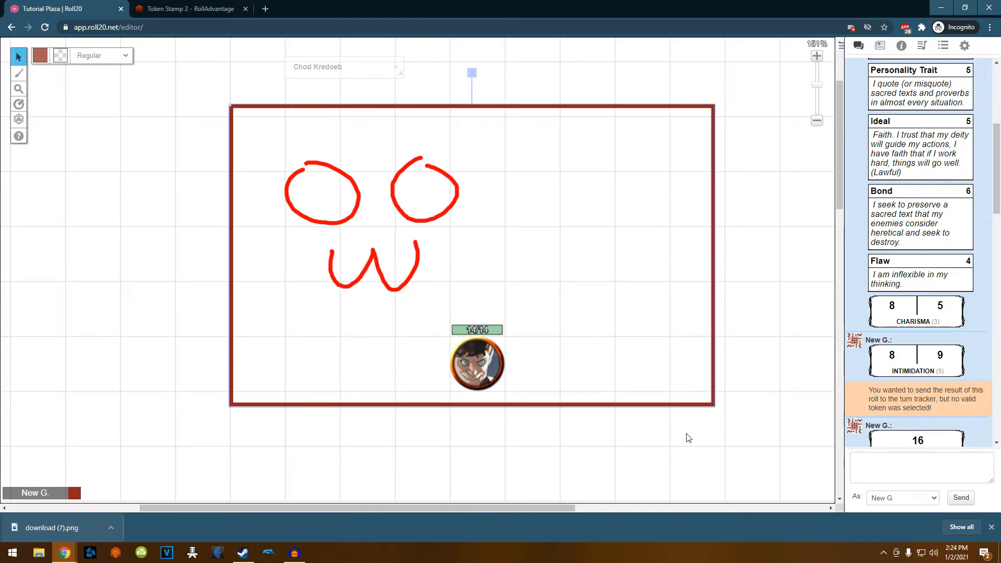
{"action": "key", "text": "Delete"}
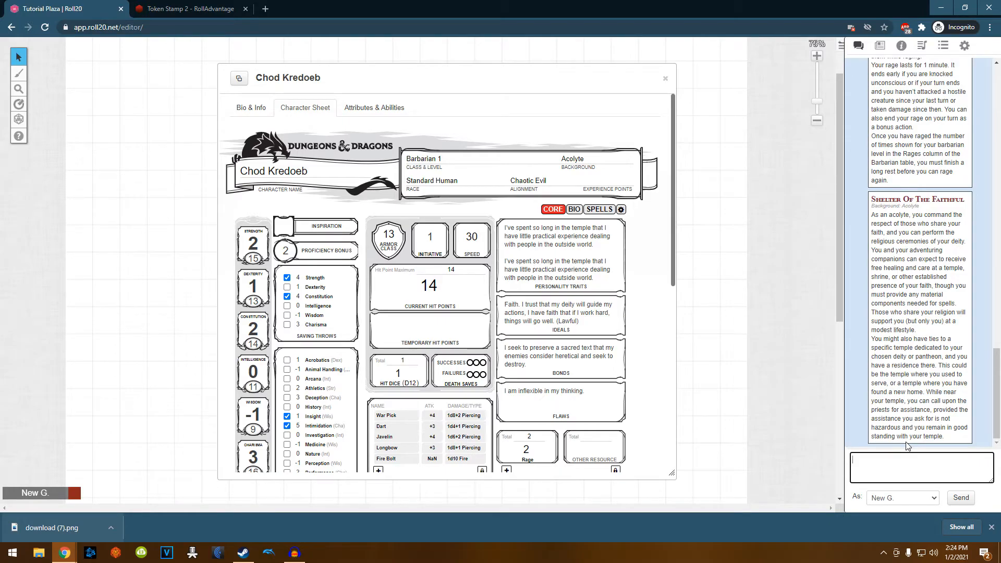
Step: Roll 2d6 with the dice roller, and roll a d20 with a modifier using the chat command /r 1d20+3
{"action": "mouse_move", "coordinate": [19, 120]}
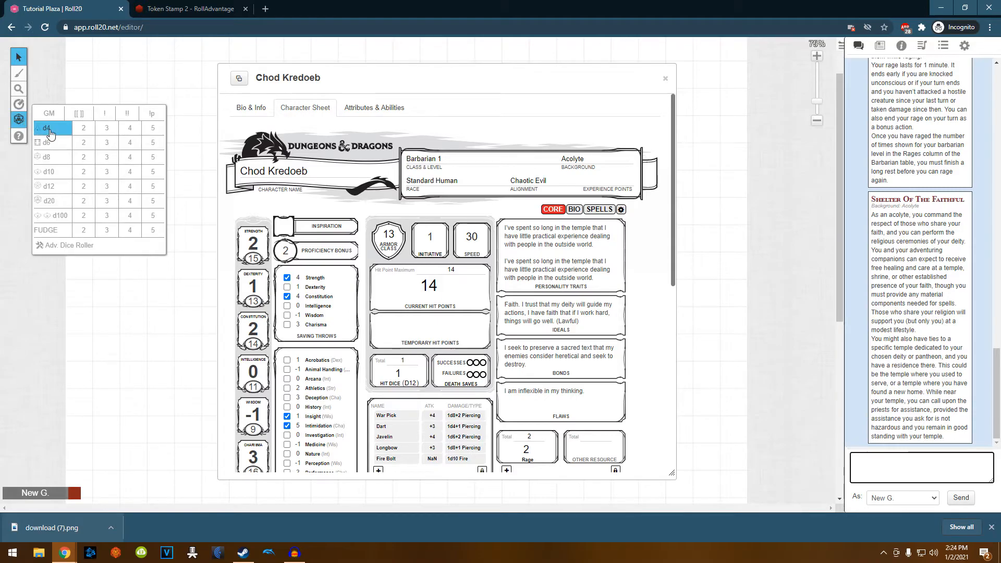
{"action": "left_click", "coordinate": [84, 142]}
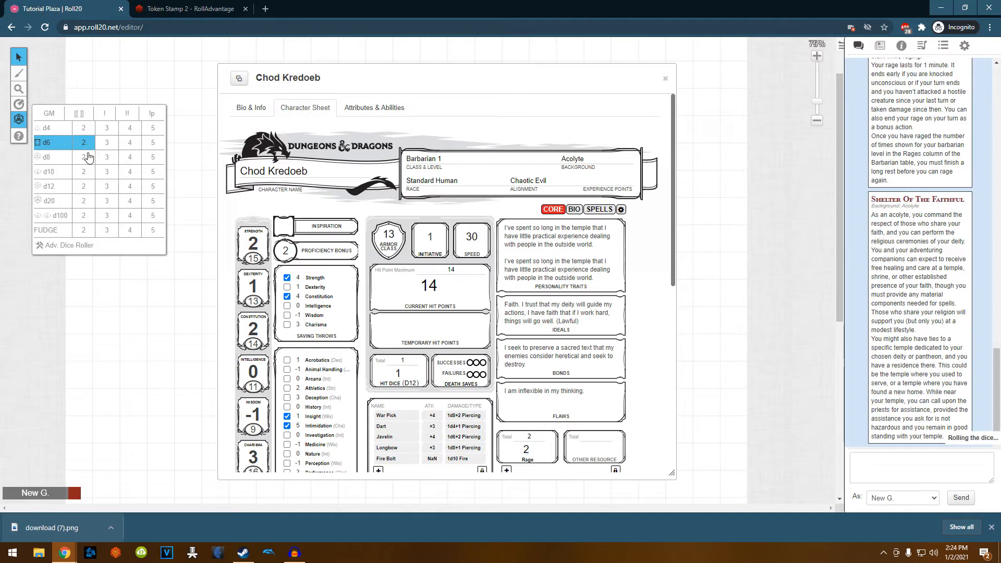
{"action": "left_click", "coordinate": [902, 477]}
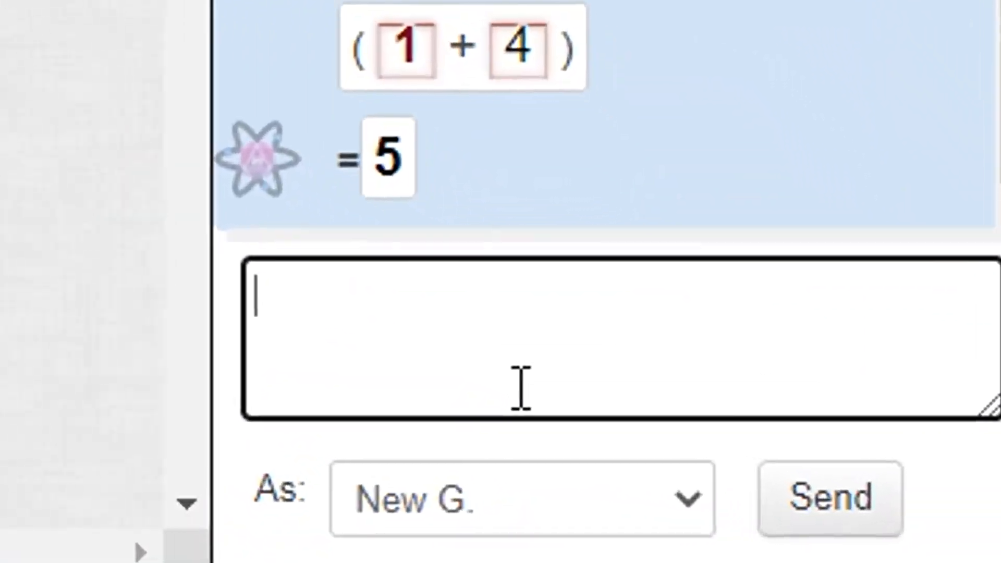
{"action": "type", "text": "/r 1d20+3"}
{"action": "key", "text": "Return"}
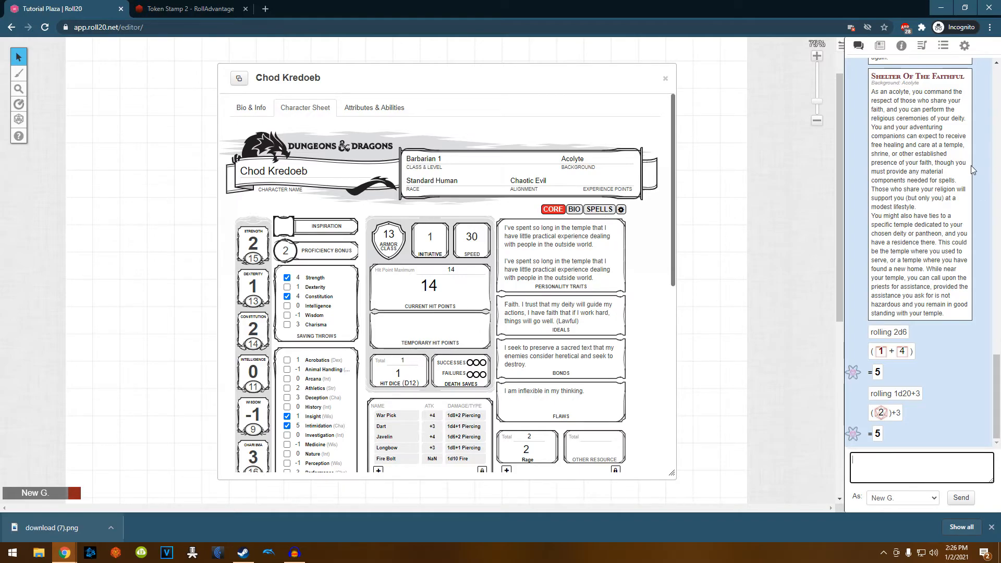
Step: Create a macro named KEVIN with the action /r 1d20+3 and show it in the macro quick bar
{"action": "left_click", "coordinate": [943, 45]}
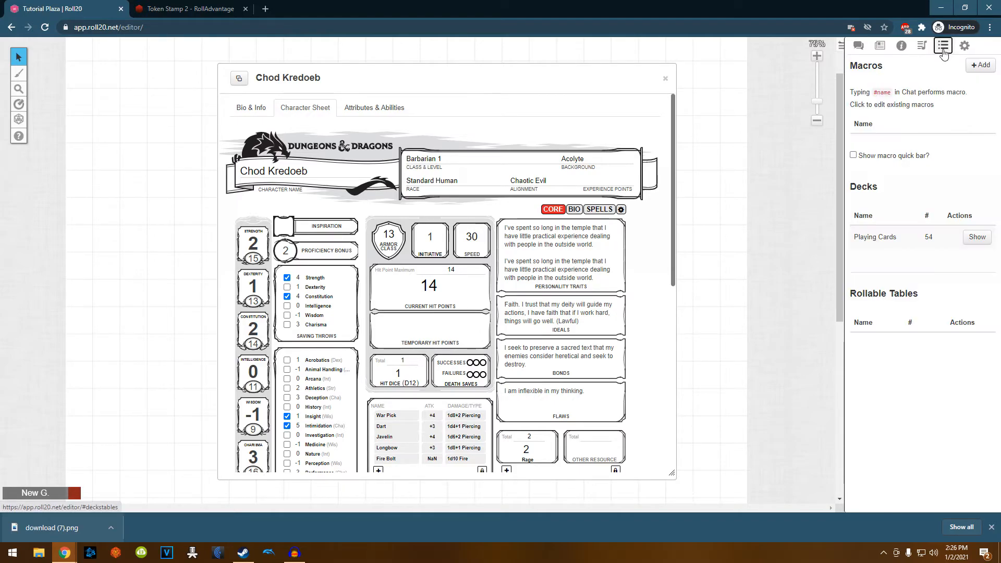
{"action": "left_click", "coordinate": [981, 65]}
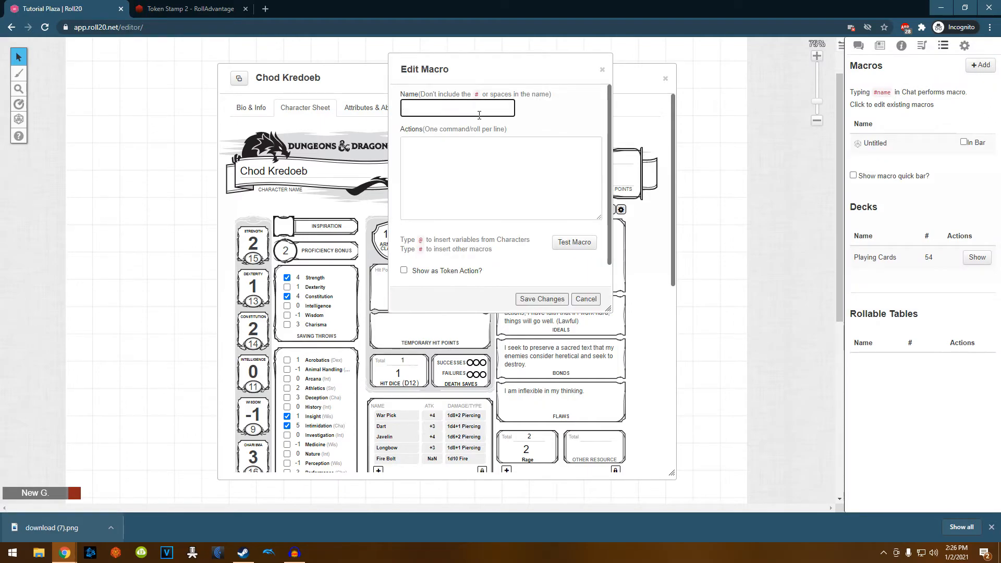
{"action": "type", "text": "KEVIN"}
{"action": "key", "text": "Tab"}
{"action": "type", "text": "/r 1d20+23"}
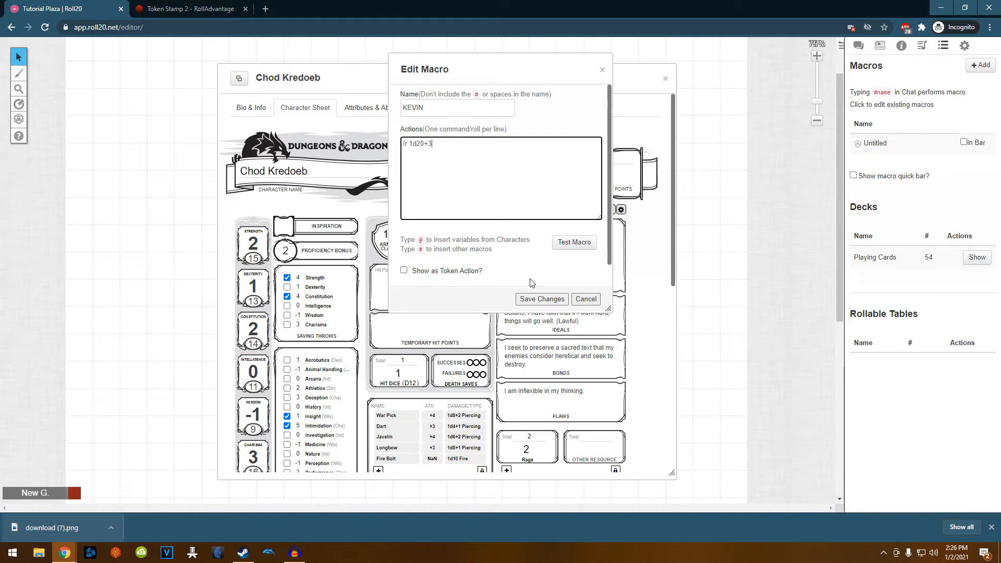
{"action": "left_click", "coordinate": [543, 299]}
{"action": "left_click", "coordinate": [964, 143]}
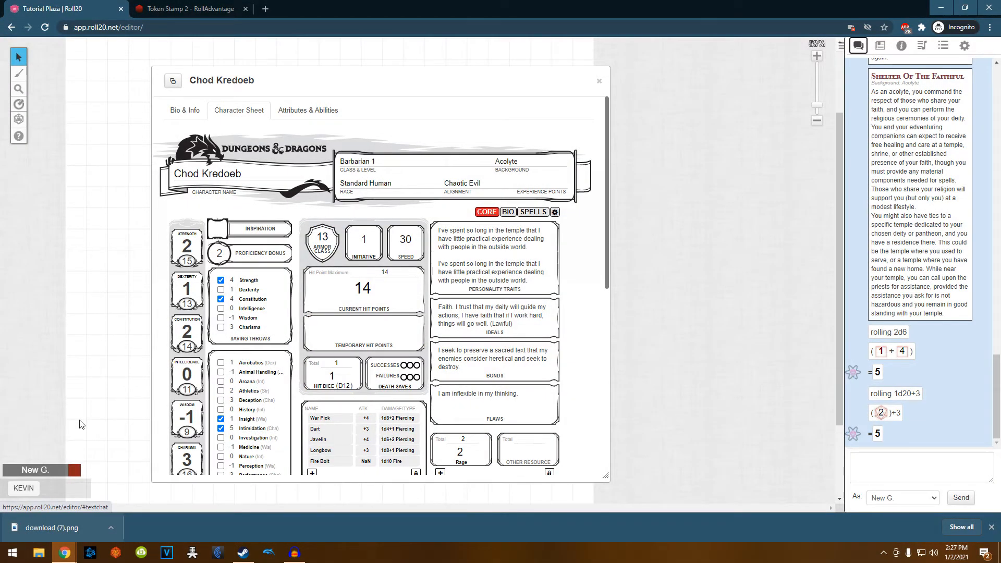
Step: Colour the KEVIN macro in the quick bar brown and run the macro
{"action": "right_click", "coordinate": [32, 489]}
{"action": "left_click", "coordinate": [62, 476]}
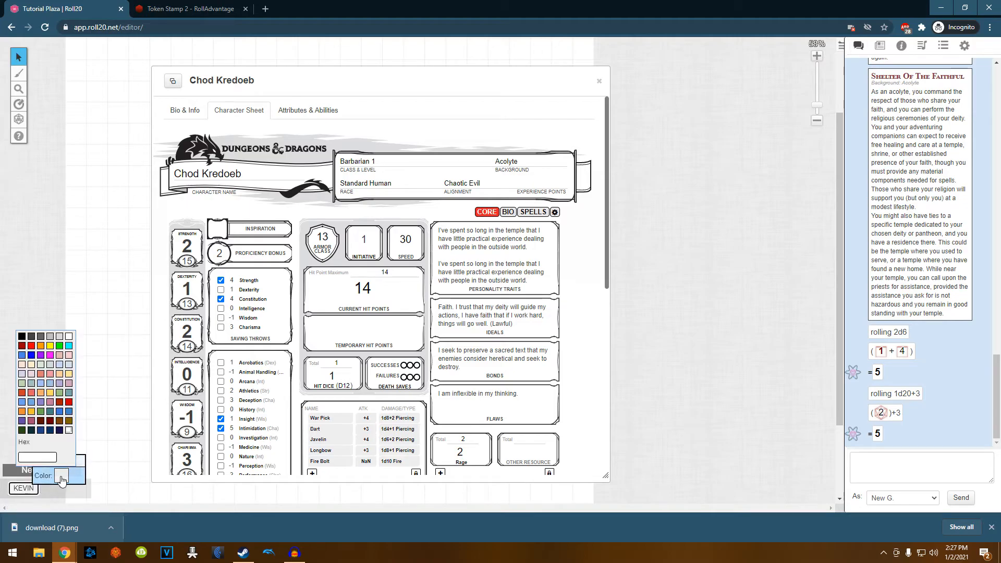
{"action": "left_click", "coordinate": [69, 421]}
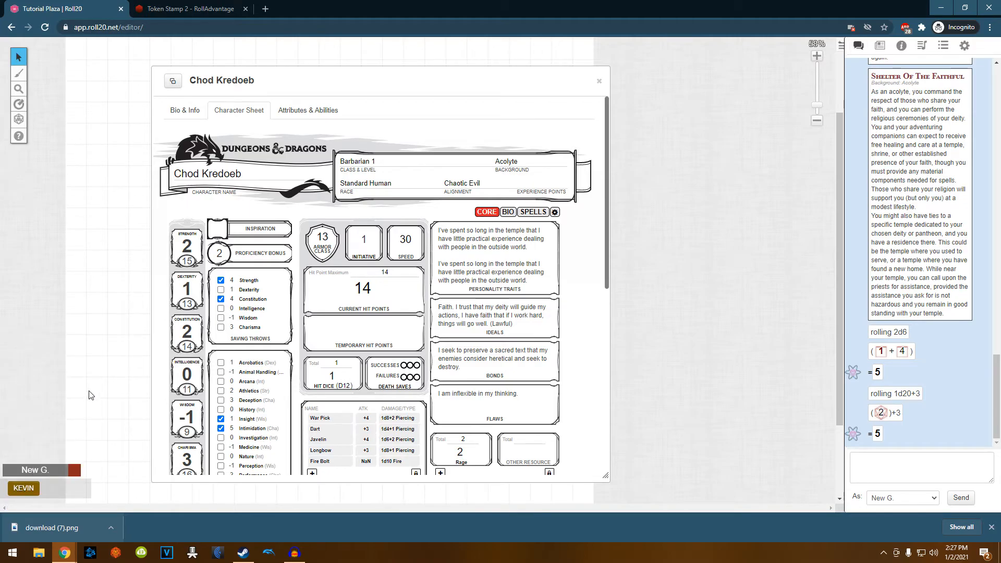
{"action": "left_click", "coordinate": [22, 491]}
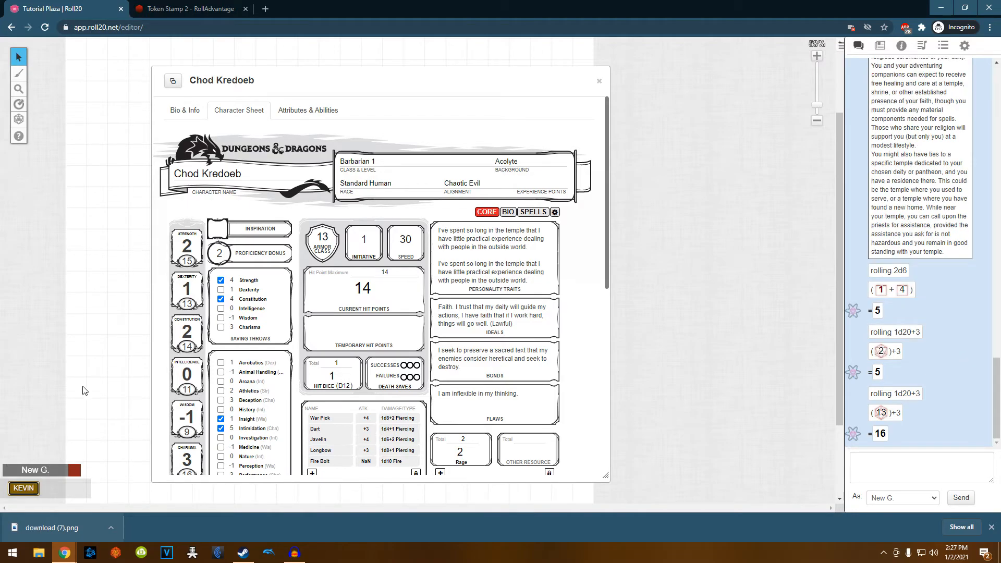
Step: Send the chat message "I've got ten tons of plastic explosives in my Honda Civic" as the character David, Your Good Friend
{"action": "left_click", "coordinate": [903, 498]}
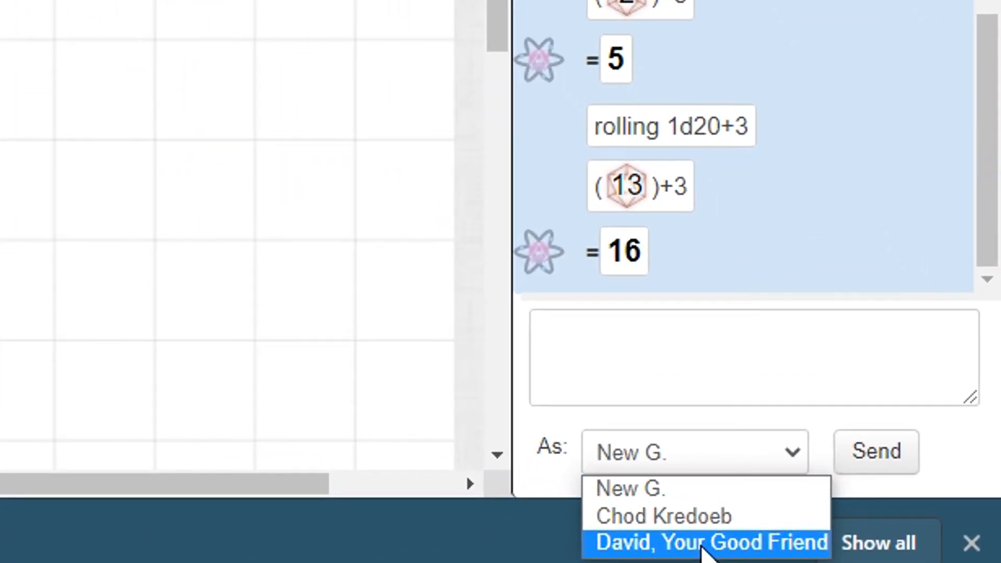
{"action": "left_click", "coordinate": [906, 527]}
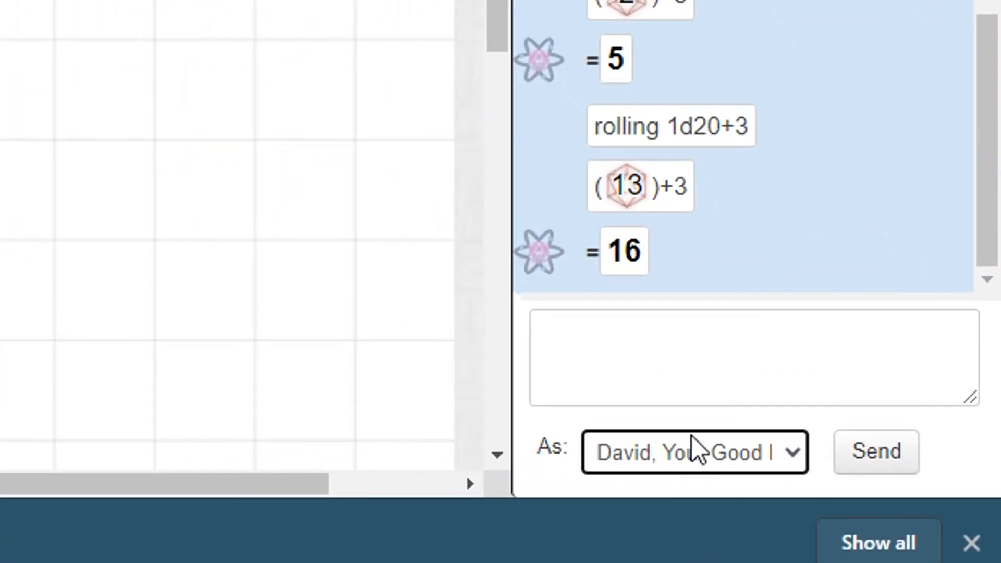
{"action": "left_click", "coordinate": [713, 389]}
{"action": "type", "text": "I've got ten"}
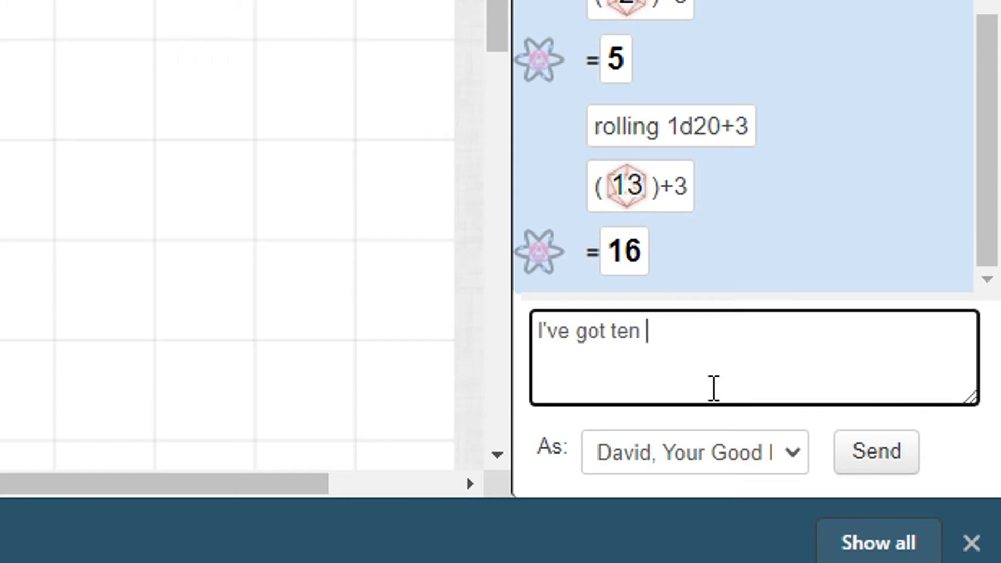
{"action": "type", "text": " tons of plastic explosives in my Honda Civic"}
{"action": "key", "text": "Return"}
Step: Post the chat emote "/em holds up spork" as the same character
{"action": "type", "text": "/em "}
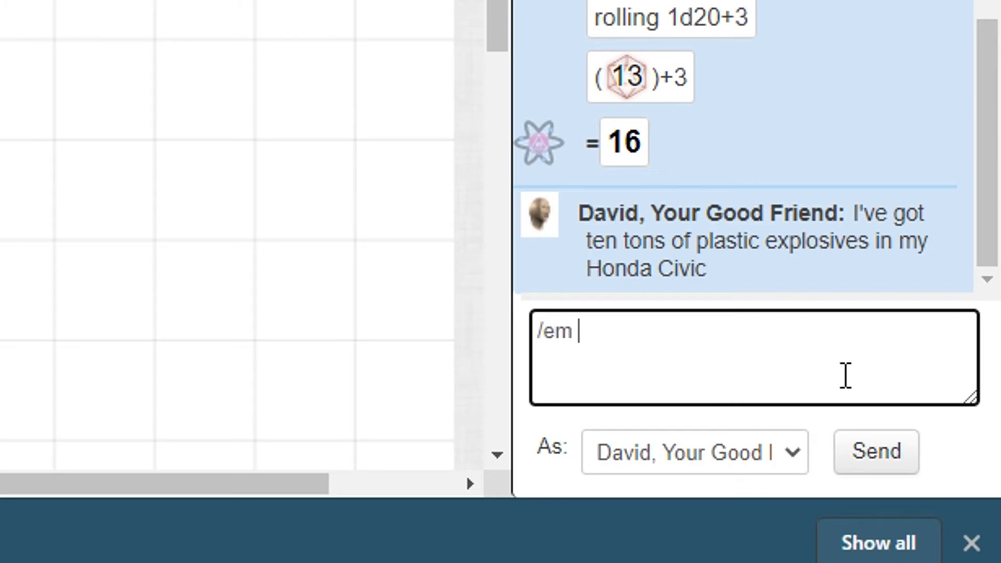
{"action": "type", "text": "holds u ps"}
{"action": "key", "text": "BackSpace"}
{"action": "key", "text": "BackSpace"}
{"action": "key", "text": "BackSpace"}
{"action": "type", "text": "p spork"}
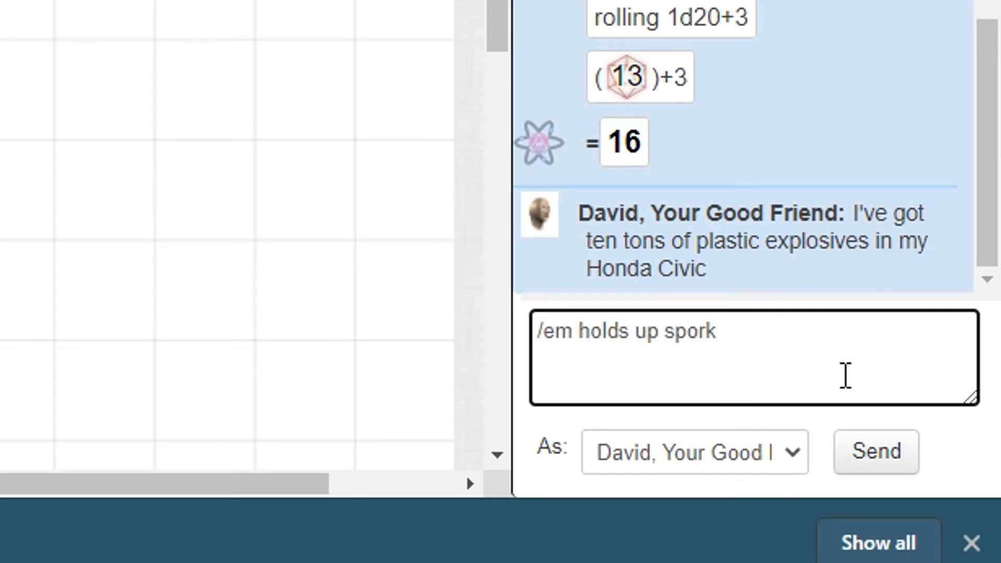
{"action": "key", "text": "Return"}
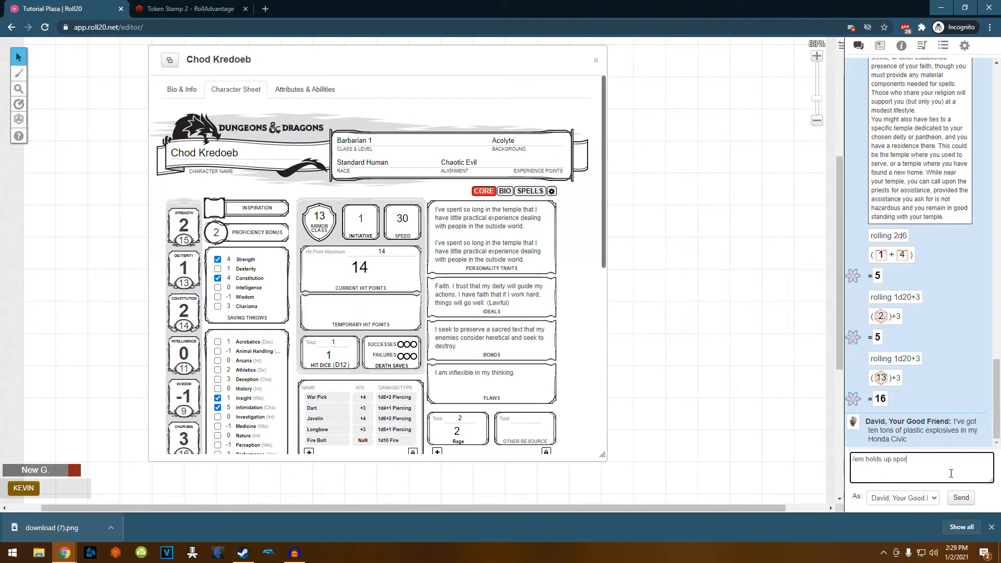
{"action": "key", "text": "Return"}
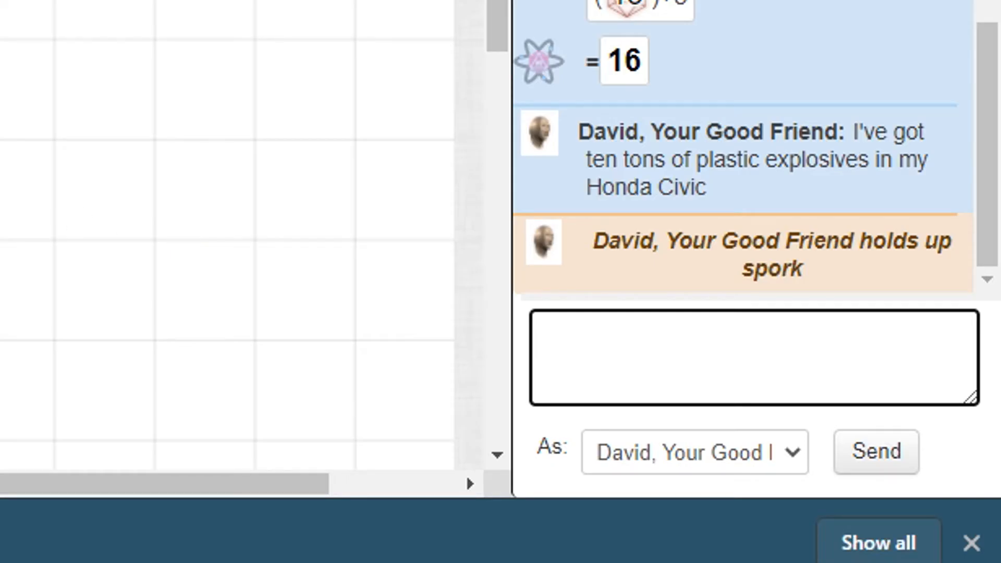
Step: Whisper "I'm worried about David" to the GM with /w gm, speaking as the player instead of the character
{"action": "type", "text": "/w gm "}
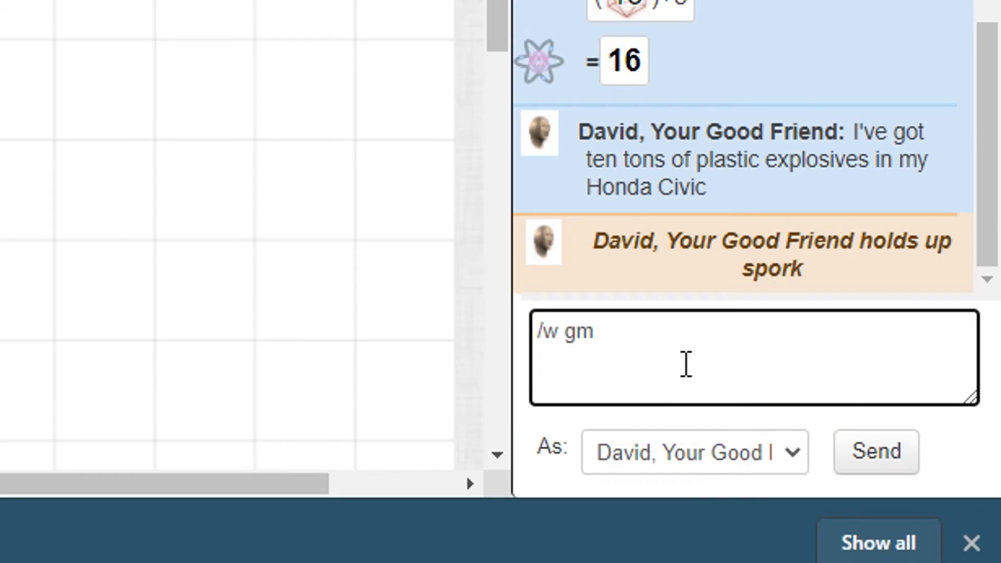
{"action": "type", "text": "I'm wor"}
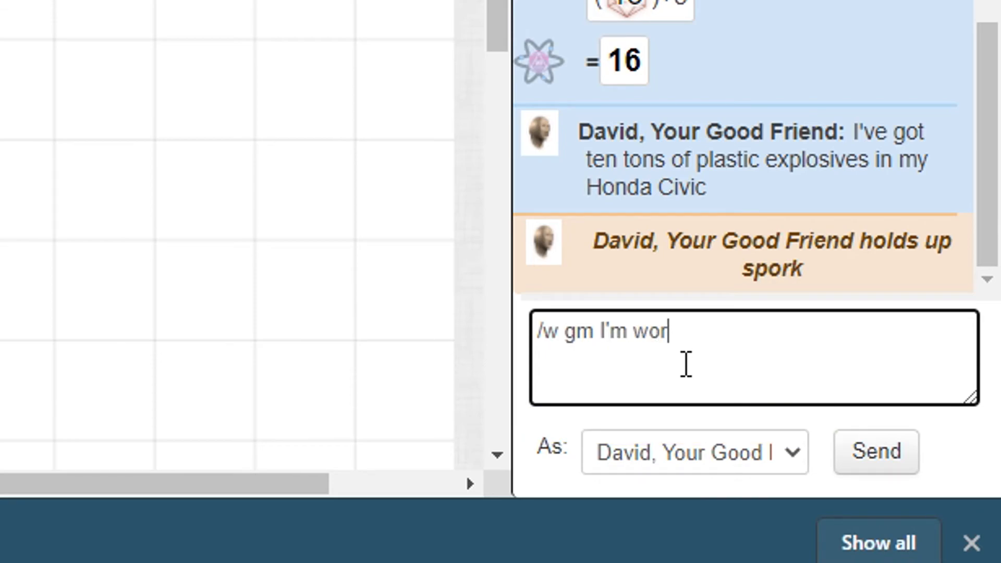
{"action": "type", "text": "ried about David"}
{"action": "left_click", "coordinate": [725, 453]}
{"action": "left_click", "coordinate": [729, 487]}
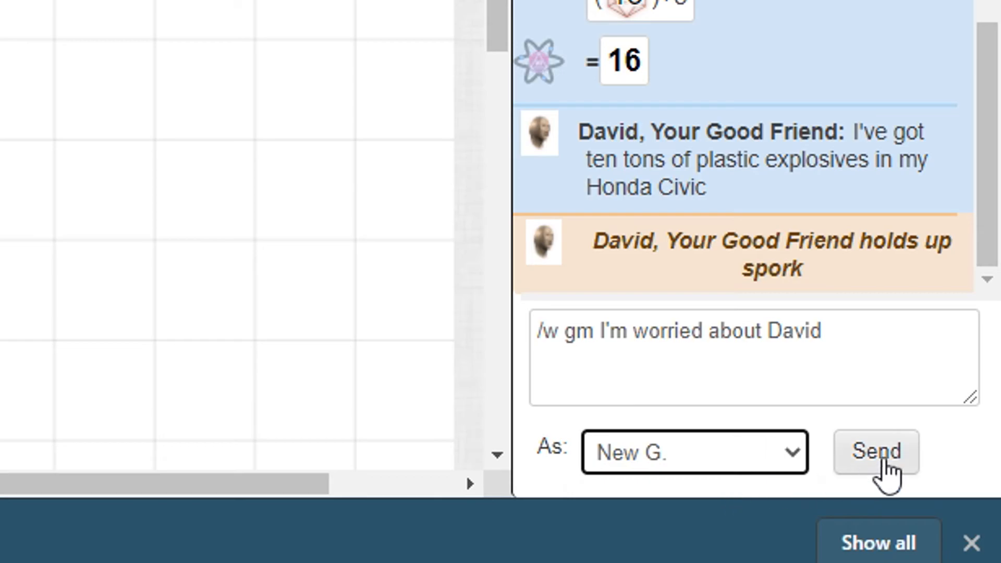
{"action": "left_click", "coordinate": [889, 471]}
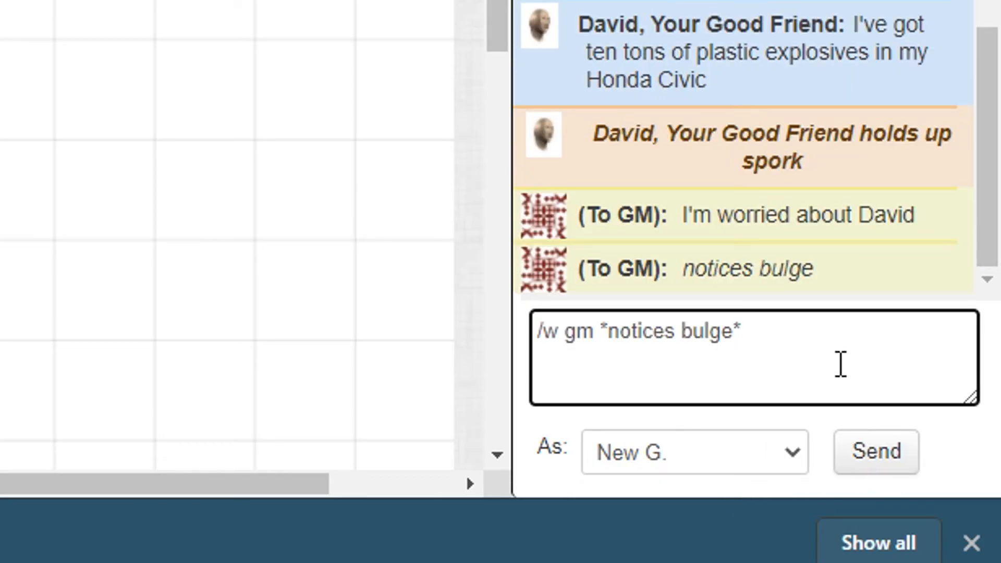
Step: Recall the "notices bulge" whisper and resend it to the GM in bold as /w gm **notices bulge**
{"action": "key", "text": "Up"}
{"action": "key", "text": "Left"}
{"action": "key", "text": "Left"}
{"action": "key", "text": "Left"}
{"action": "key", "text": "Left"}
{"action": "key", "text": "Left"}
{"action": "key", "text": "Left"}
{"action": "key", "text": "Left"}
{"action": "key", "text": "Left"}
{"action": "key", "text": "Left"}
{"action": "key", "text": "Left"}
{"action": "key", "text": "Left"}
{"action": "key", "text": "Left"}
{"action": "key", "text": "Left"}
{"action": "key", "text": "Left"}
{"action": "key", "text": "Left"}
{"action": "key", "text": "Left"}
{"action": "key", "text": "Right"}
{"action": "key", "text": "Right"}
{"action": "key", "text": "Right"}
{"action": "key", "text": "Right"}
{"action": "key", "text": "Right"}
{"action": "key", "text": "Right"}
{"action": "key", "text": "Right"}
{"action": "key", "text": "Right"}
{"action": "key", "text": "Right"}
{"action": "key", "text": "Right"}
{"action": "key", "text": "Right"}
{"action": "key", "text": "Right"}
{"action": "key", "text": "Right"}
{"action": "key", "text": "Right"}
{"action": "key", "text": "Right"}
{"action": "key", "text": "Right"}
{"action": "key", "text": "BackSpace"}
{"action": "type", "text": "*"}
{"action": "left_click", "coordinate": [608, 346]}
{"action": "type", "text": "*"}
{"action": "left_click", "coordinate": [845, 346]}
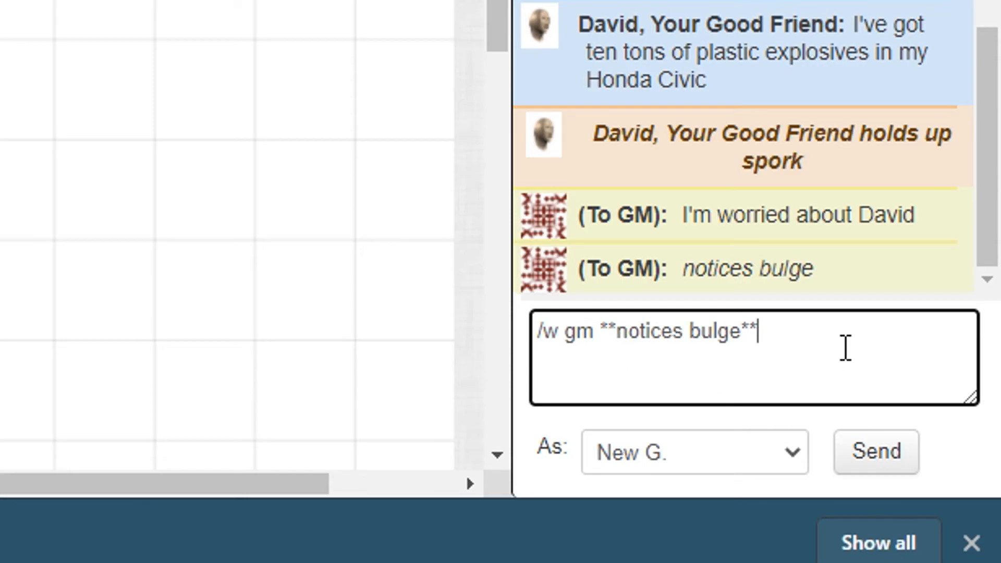
{"action": "key", "text": "Return"}
Step: Resend the "notices bulge" whisper to the GM in bold italics, with three asterisks on each side
{"action": "key", "text": "Up"}
{"action": "type", "text": "*"}
{"action": "left_click", "coordinate": [604, 344]}
{"action": "type", "text": "*"}
{"action": "key", "text": "Return"}
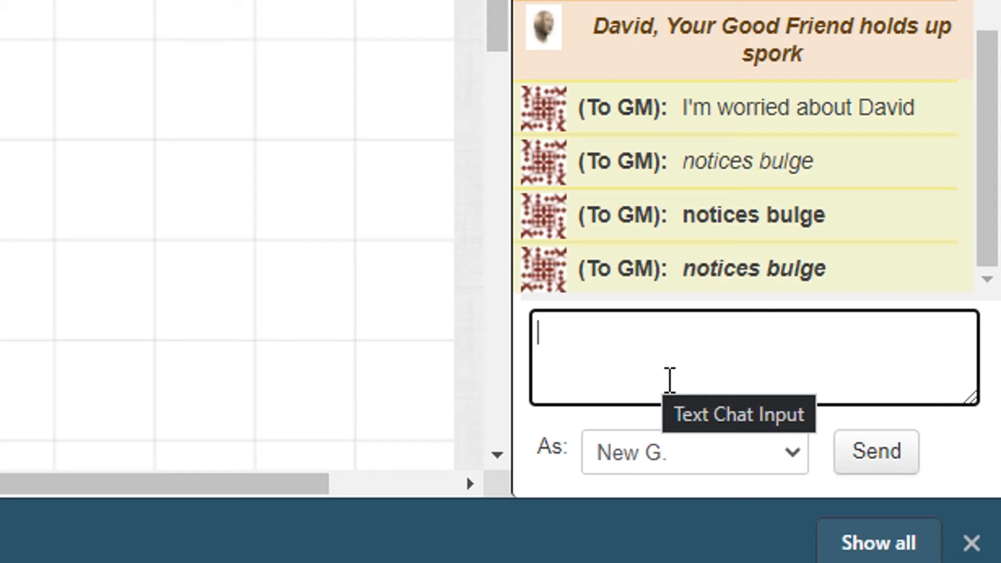